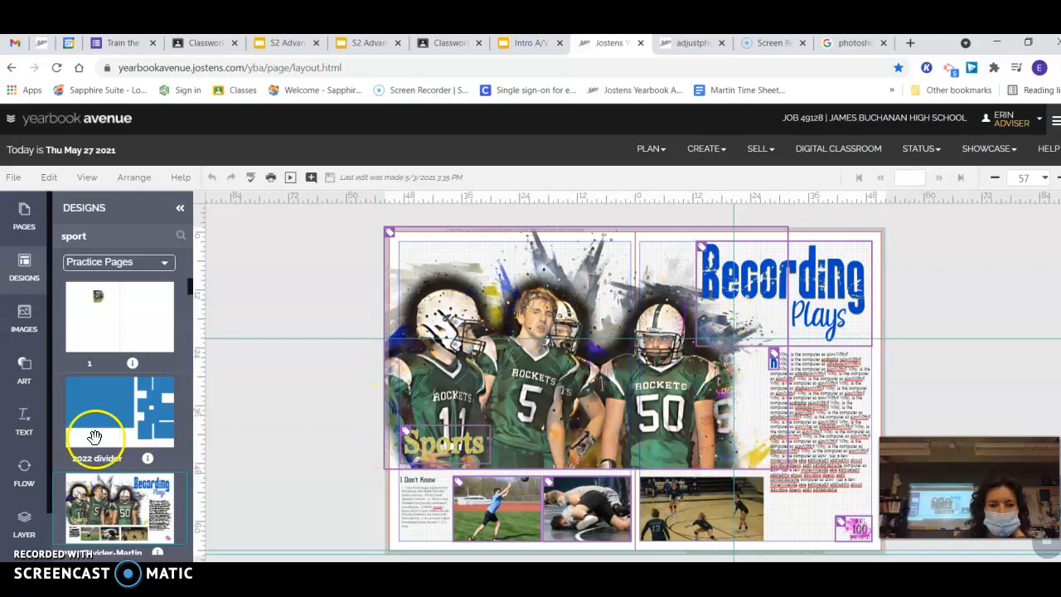
- Open the "Sports layout 2022" design from the Practice Pages and select its central football player cutout image
scroll(95, 436, "down", 10)
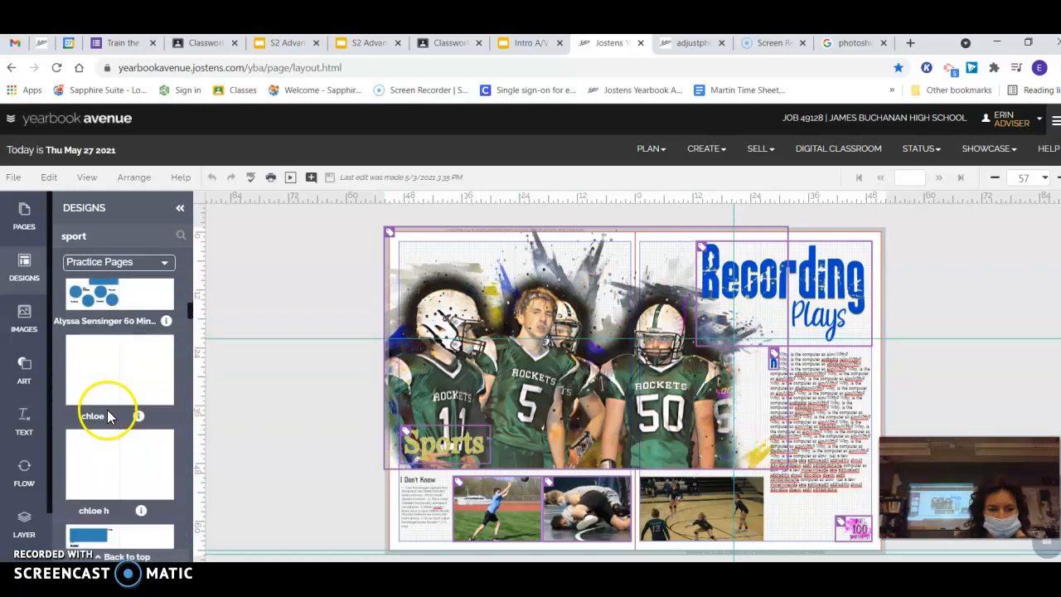
scroll(107, 409, "down", 8)
scroll(107, 409, "down", 10)
left_click_drag(191, 409, 196, 507)
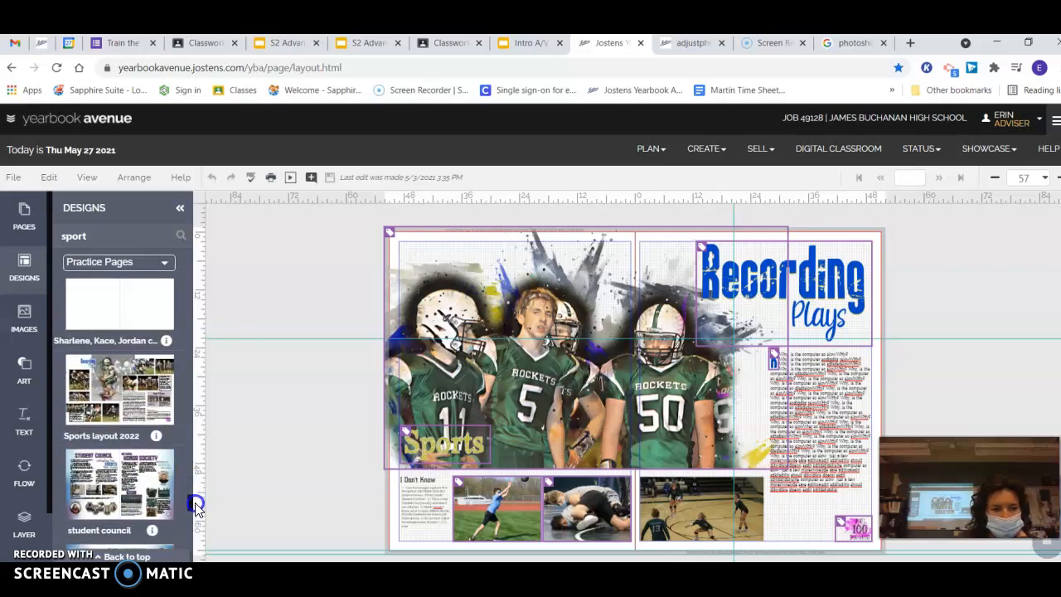
left_click(156, 435)
left_click(360, 441)
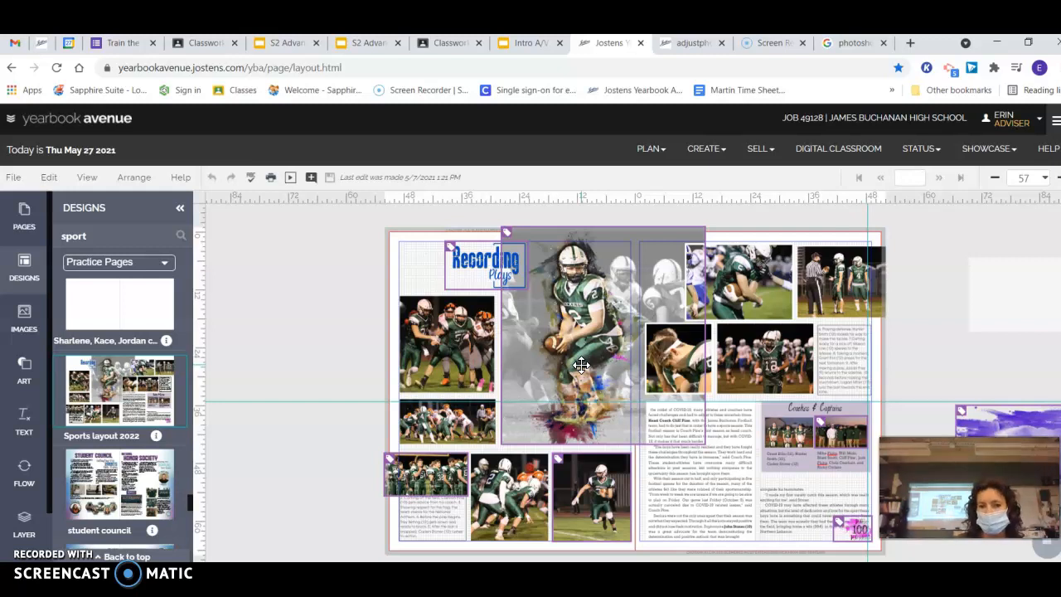
left_click(606, 330)
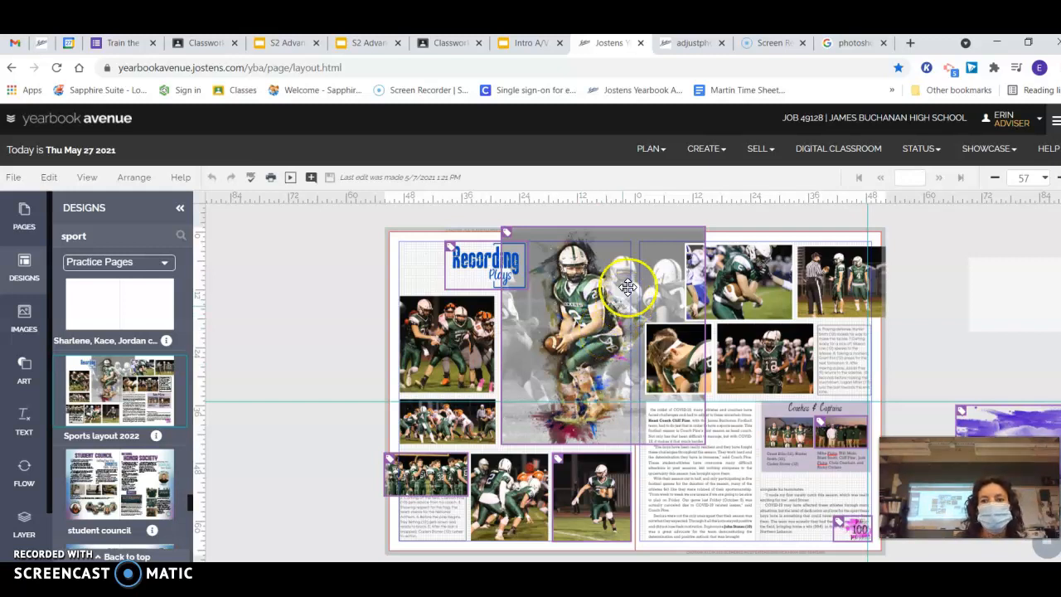
- Search Google for "photoshop brushes" in a new browser tab and open the "Free Photoshop Brushes Download" result from myphotoshopbrushes.com
left_click(910, 42)
left_click(491, 324)
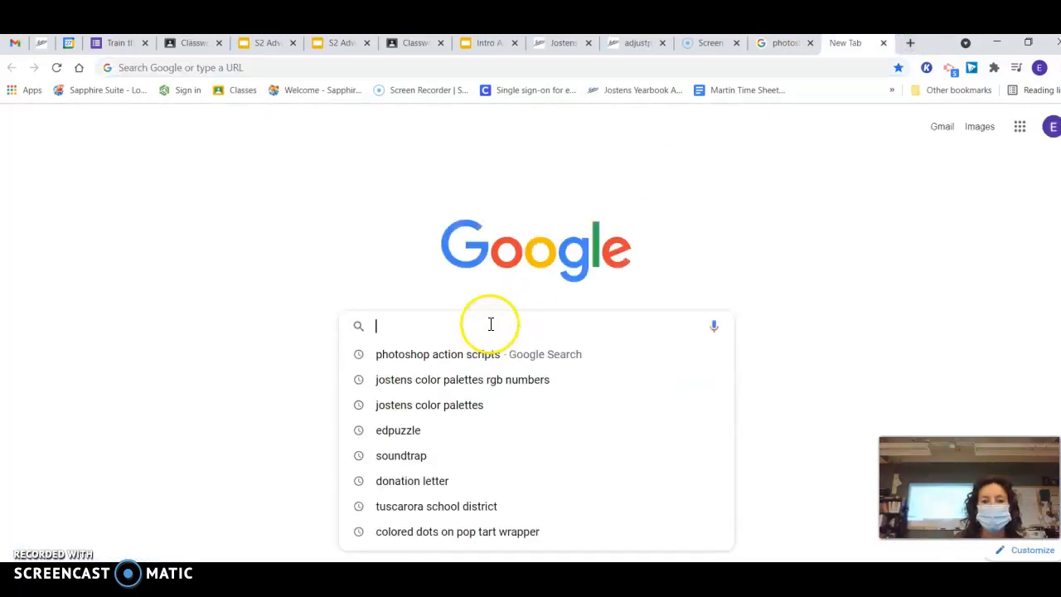
type("phot")
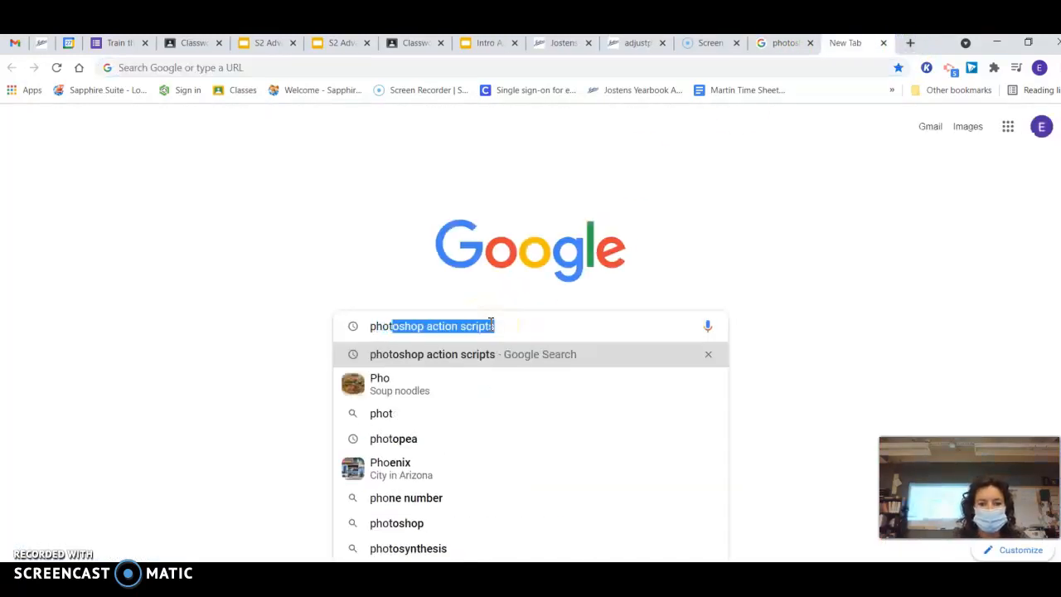
type("os")
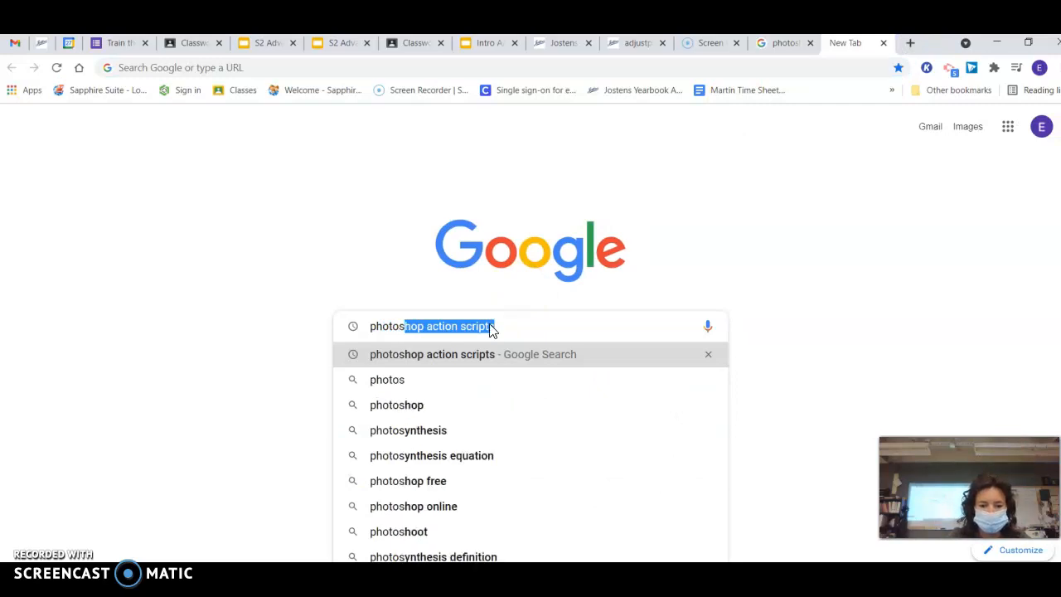
type("hop brushes")
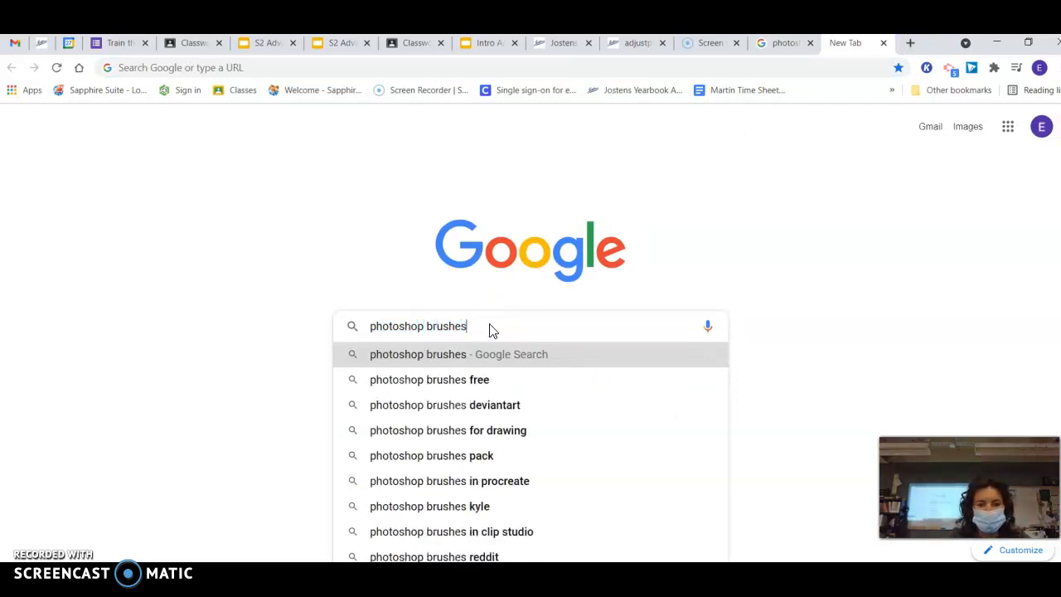
key("Return")
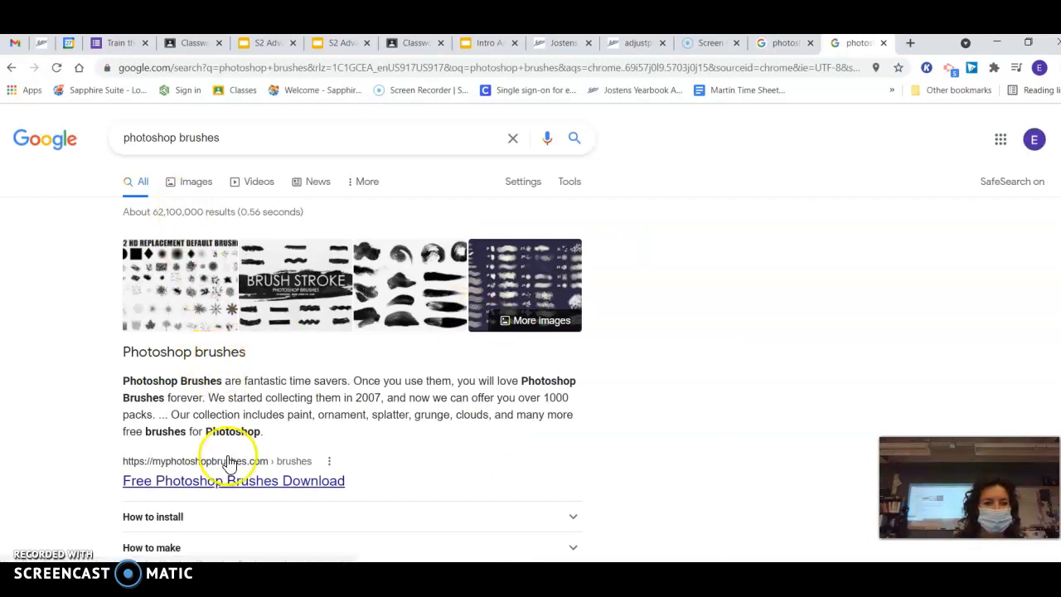
left_click(154, 487)
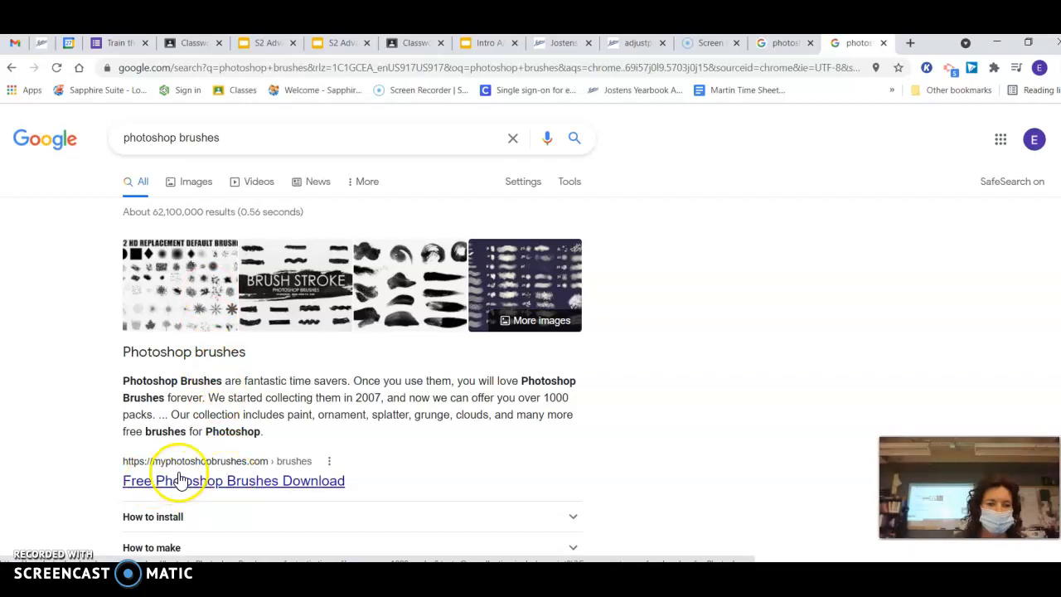
left_click(192, 489)
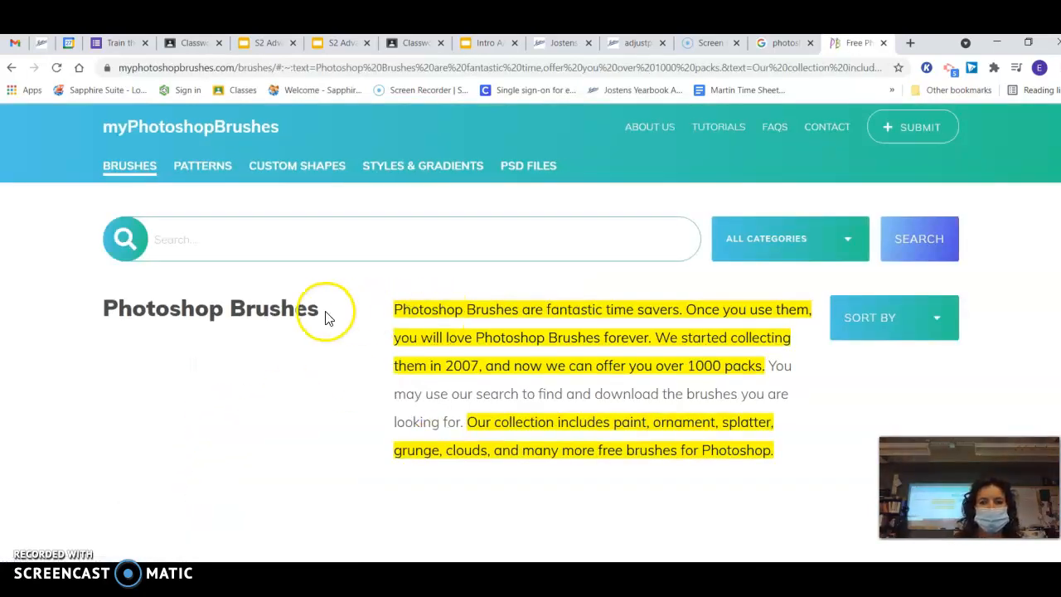
- Browse the free brush packs on the Photoshop Brushes page, examining their preview thumbnails and titles
scroll(324, 303, "down", 5)
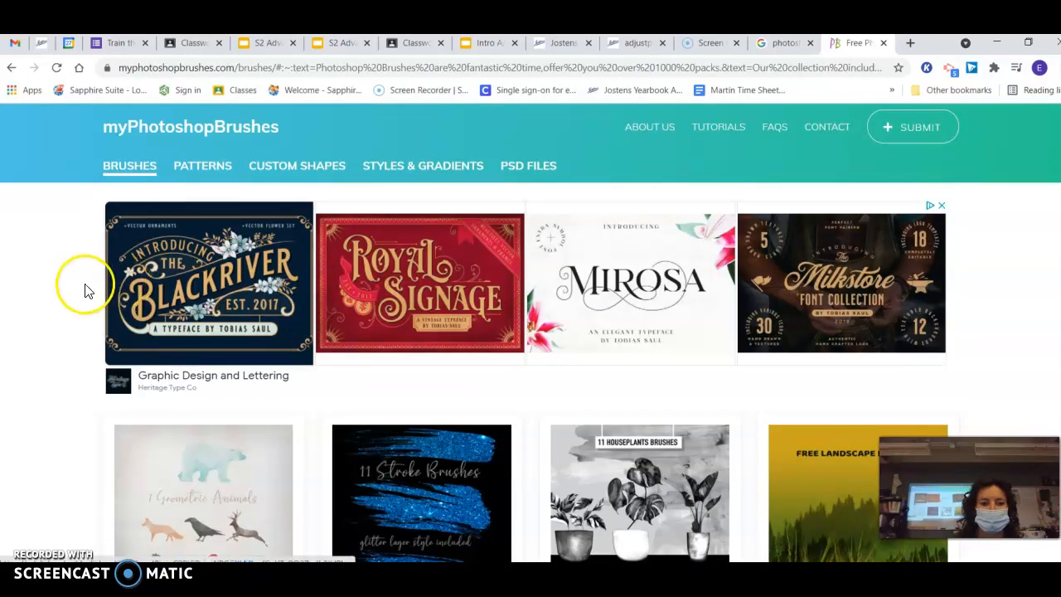
scroll(76, 290, "down", 3)
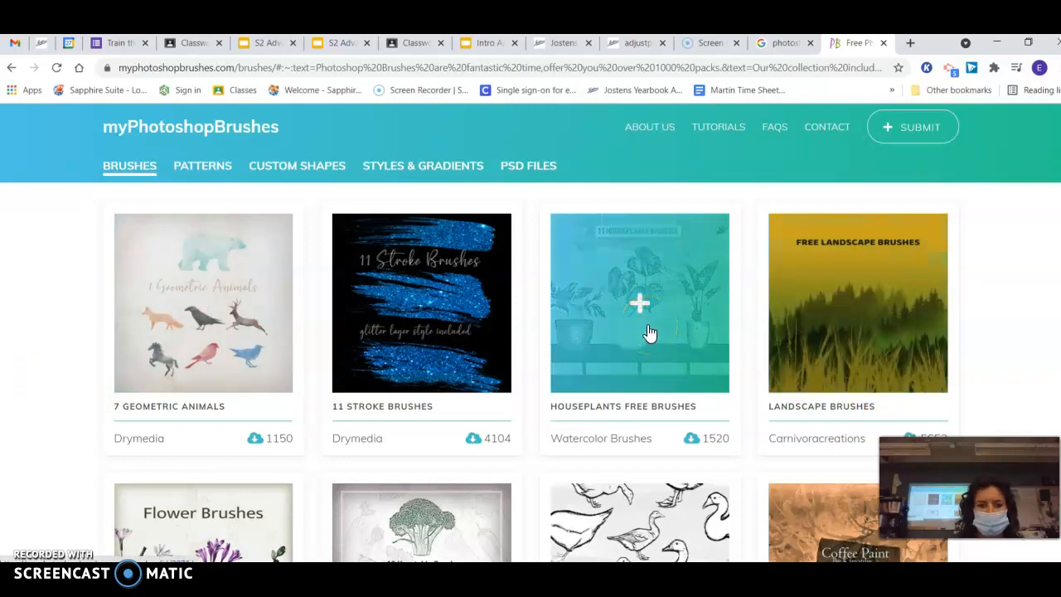
scroll(444, 347, "down", 2)
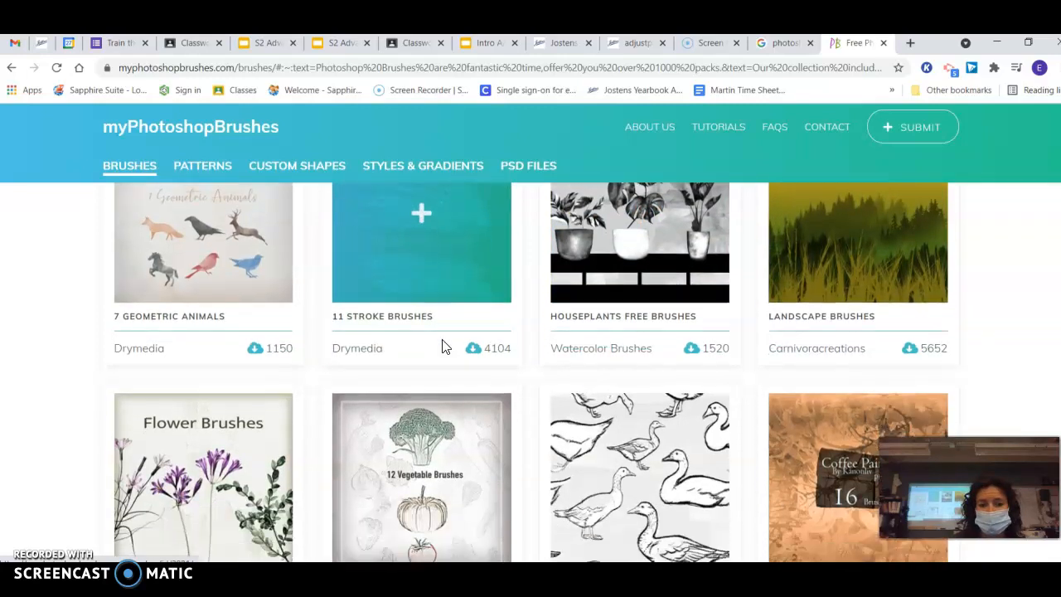
scroll(444, 346, "down", 2)
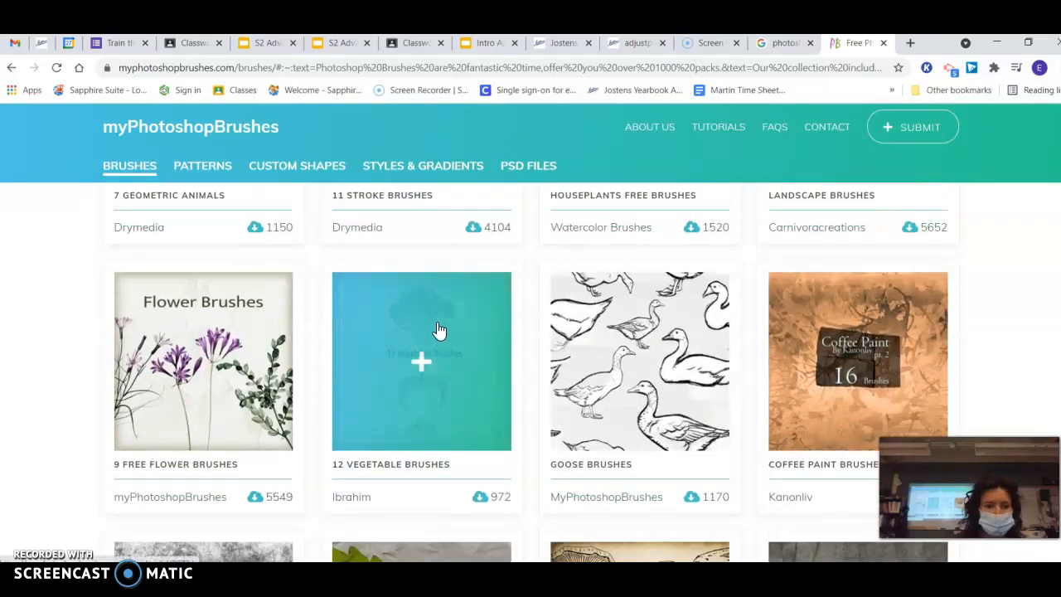
left_click(203, 352)
scroll(203, 352, "down", 4)
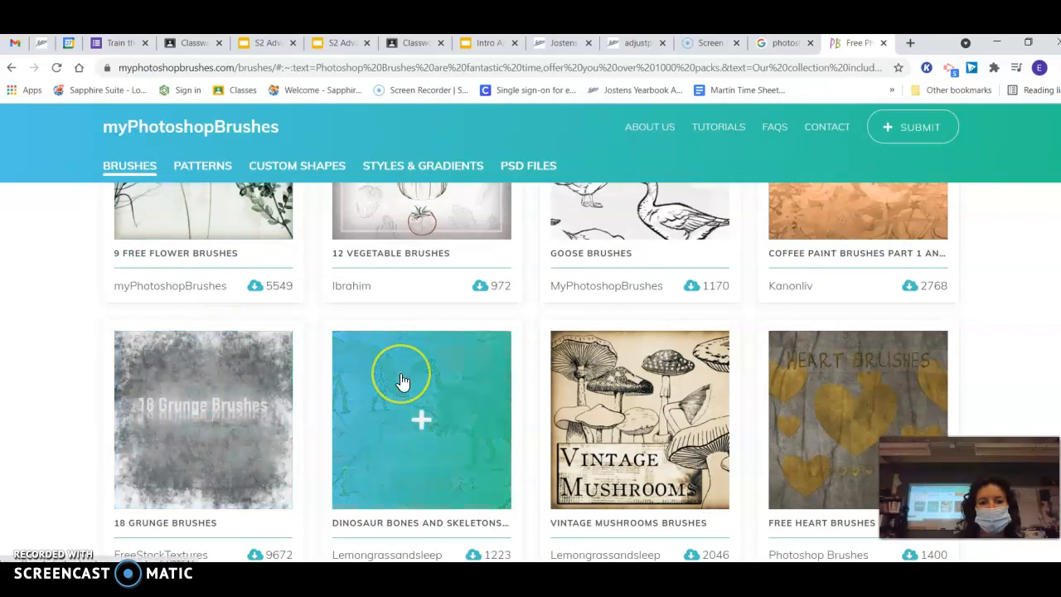
scroll(402, 381, "down", 1)
scroll(402, 381, "down", 4)
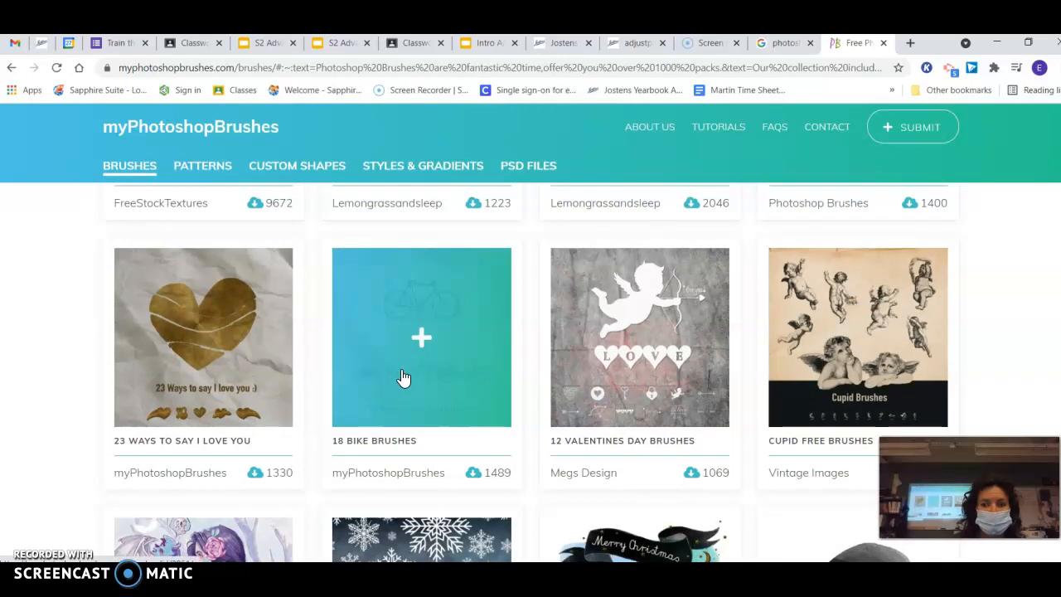
scroll(402, 377, "down", 4)
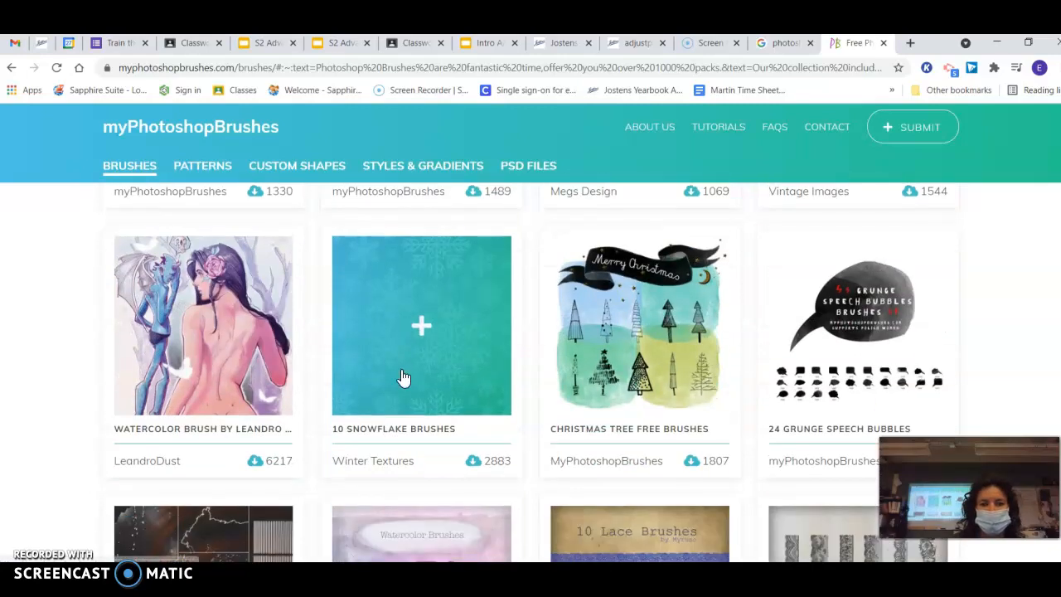
scroll(402, 378, "down", 4)
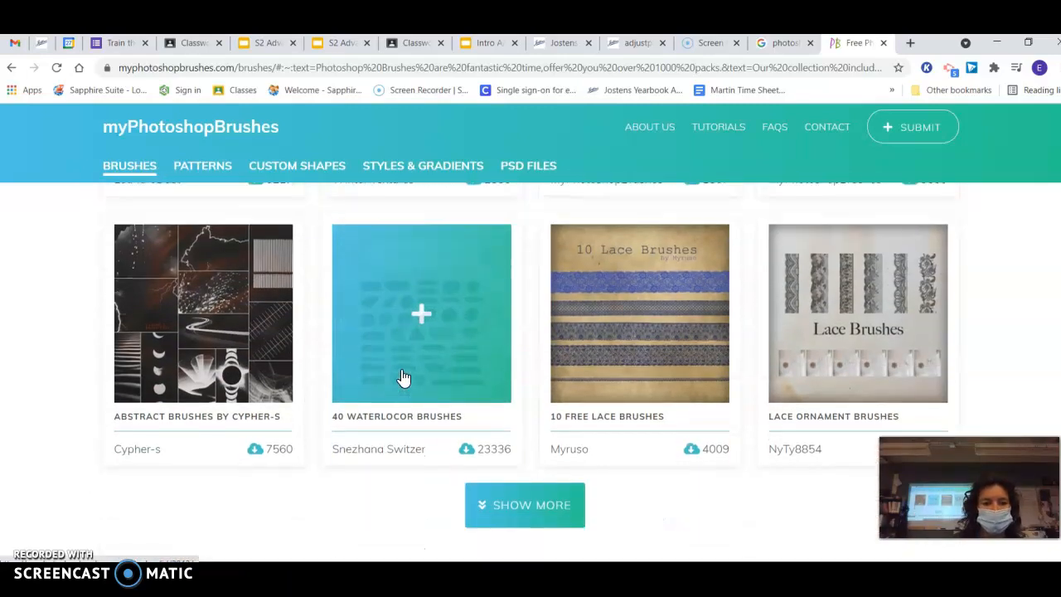
left_click(409, 372)
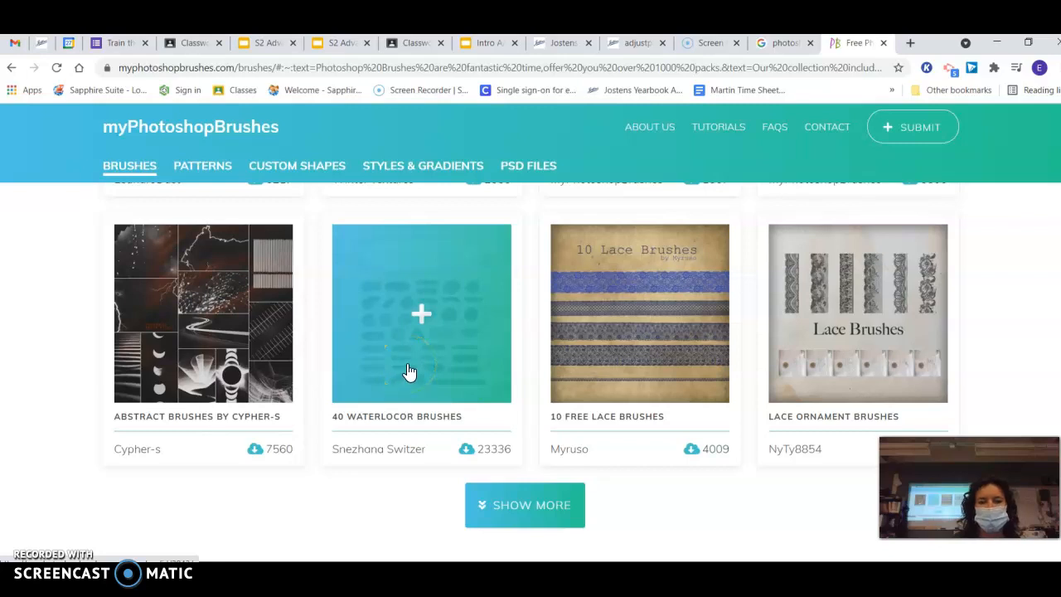
left_click(252, 447)
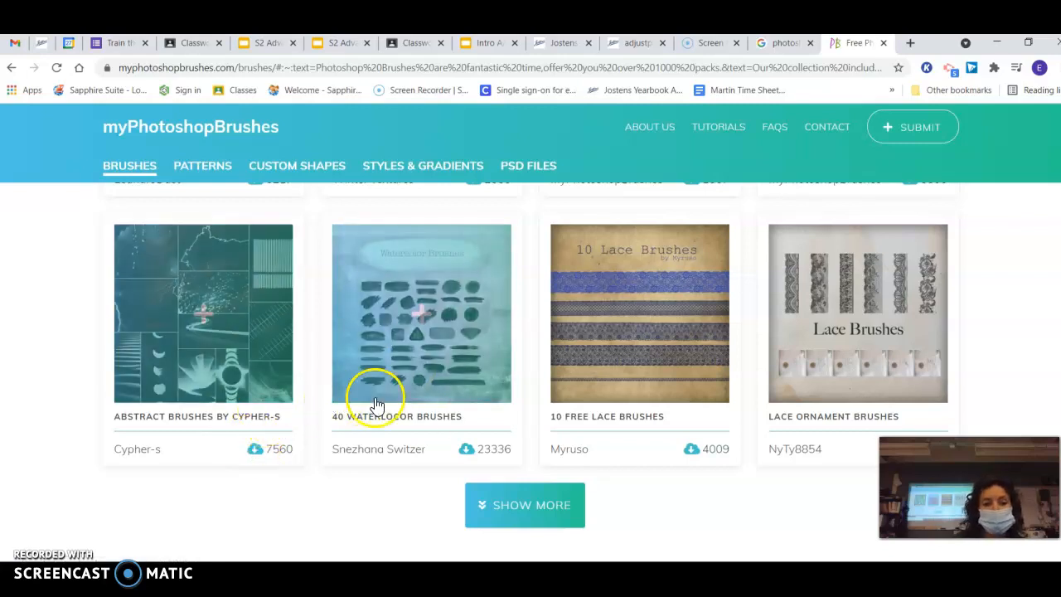
- Load more brush packs below the current list and open the "Abstract Brushes by Cypher-S" pack
left_click(505, 506)
left_click(508, 502)
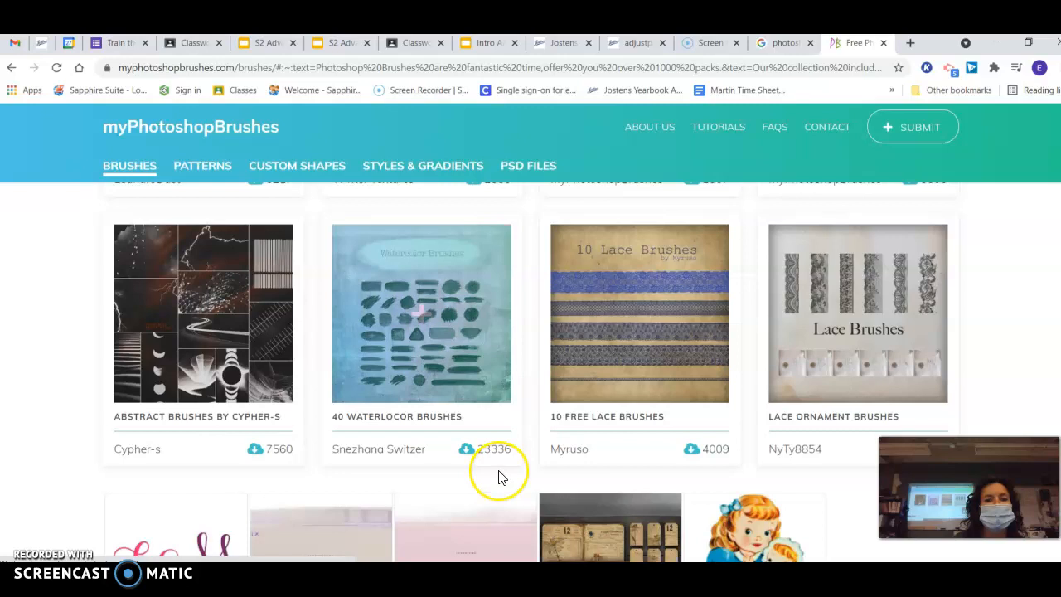
scroll(498, 476, "down", 1)
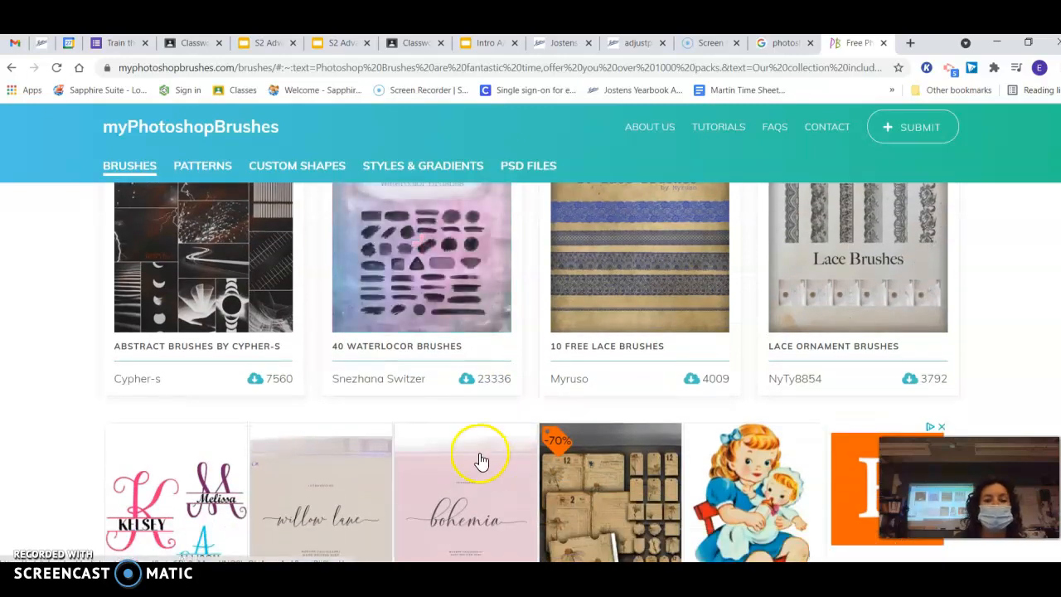
scroll(479, 460, "up", 1)
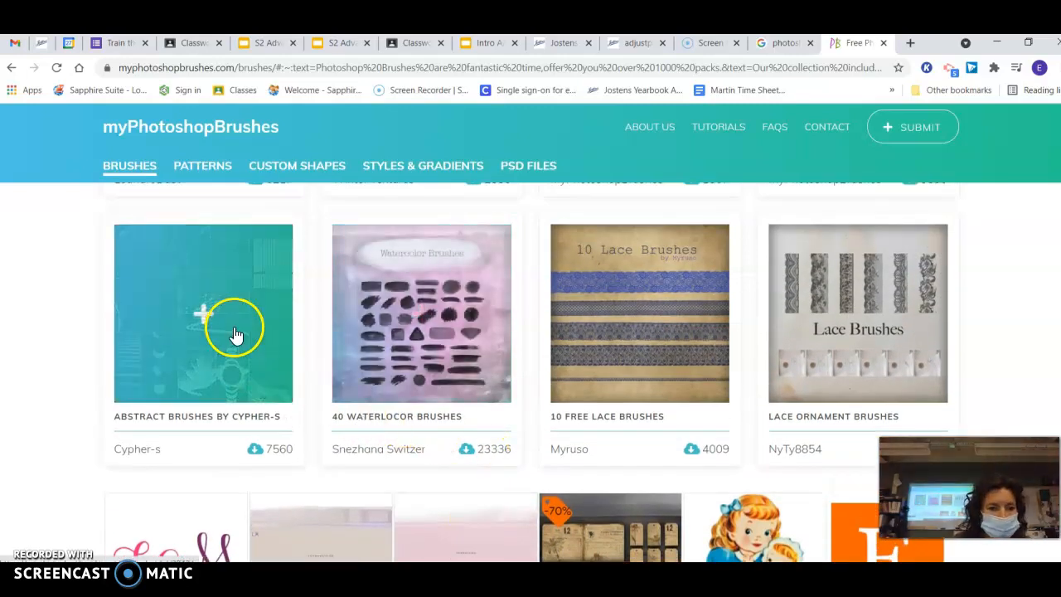
left_click(234, 350)
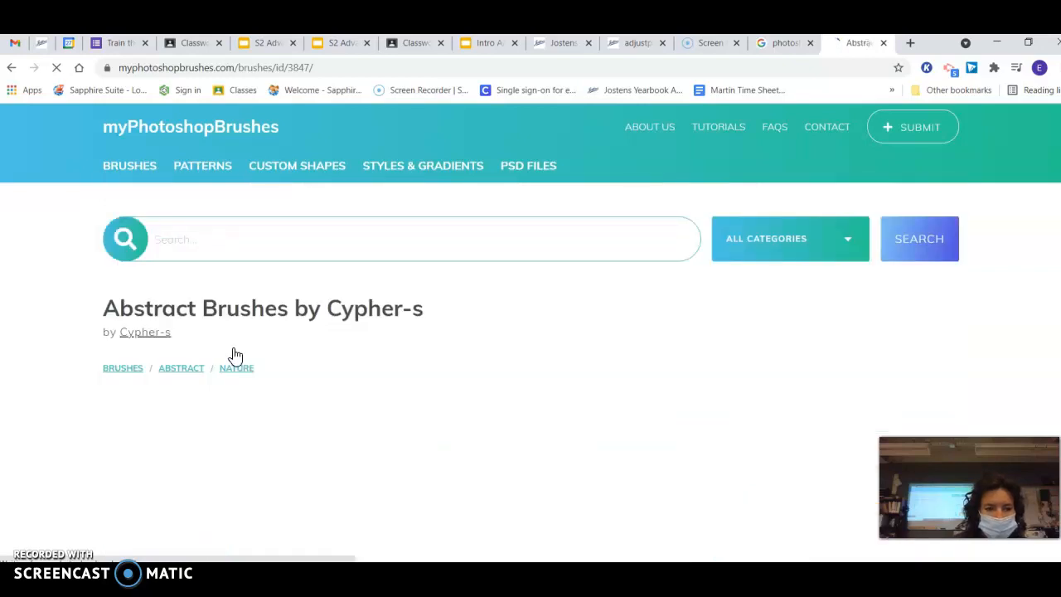
- Examine the abstract brush pack's preview images, item count, license, description and individual brush samples
scroll(439, 334, "down", 3)
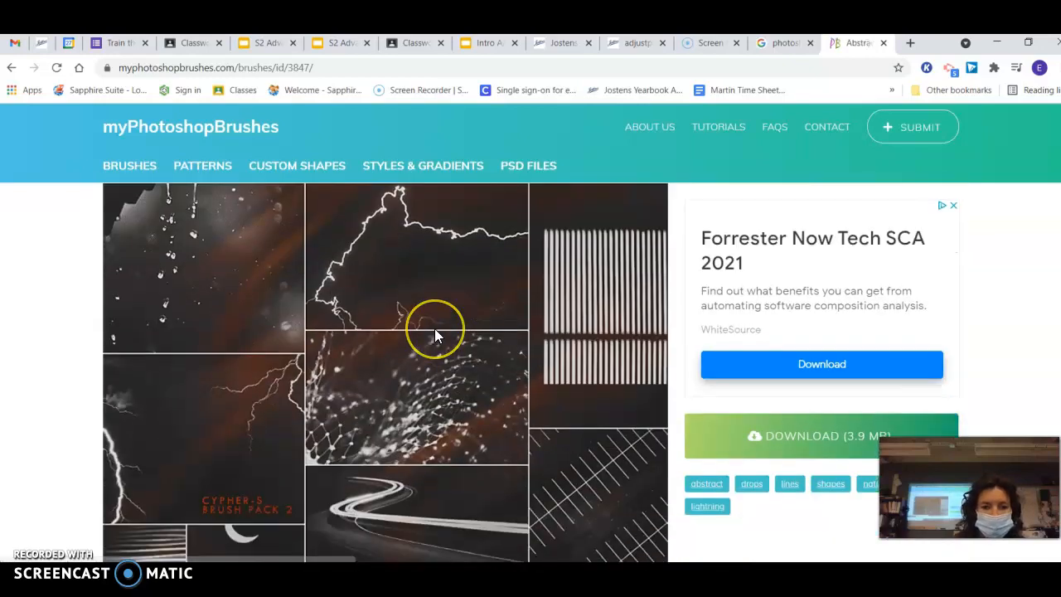
scroll(434, 328, "down", 4)
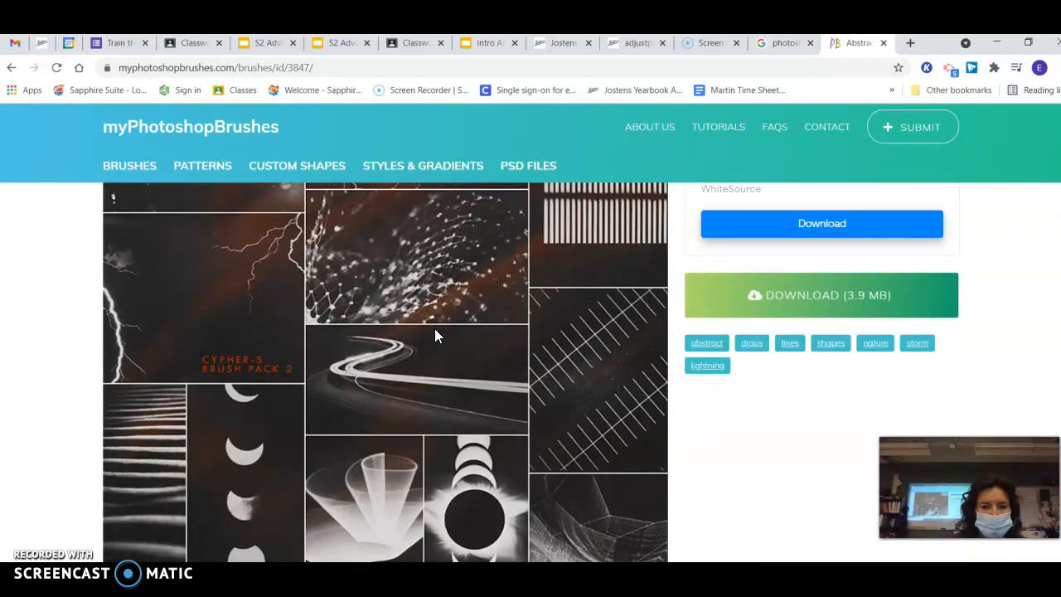
scroll(318, 271, "up", 1)
left_click(317, 271)
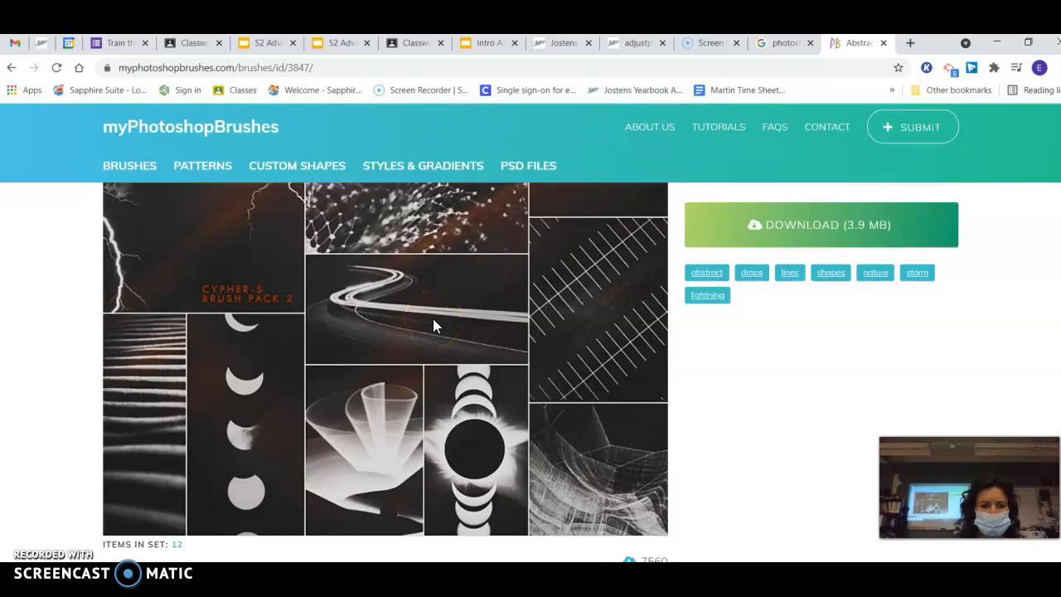
scroll(423, 325, "down", 1)
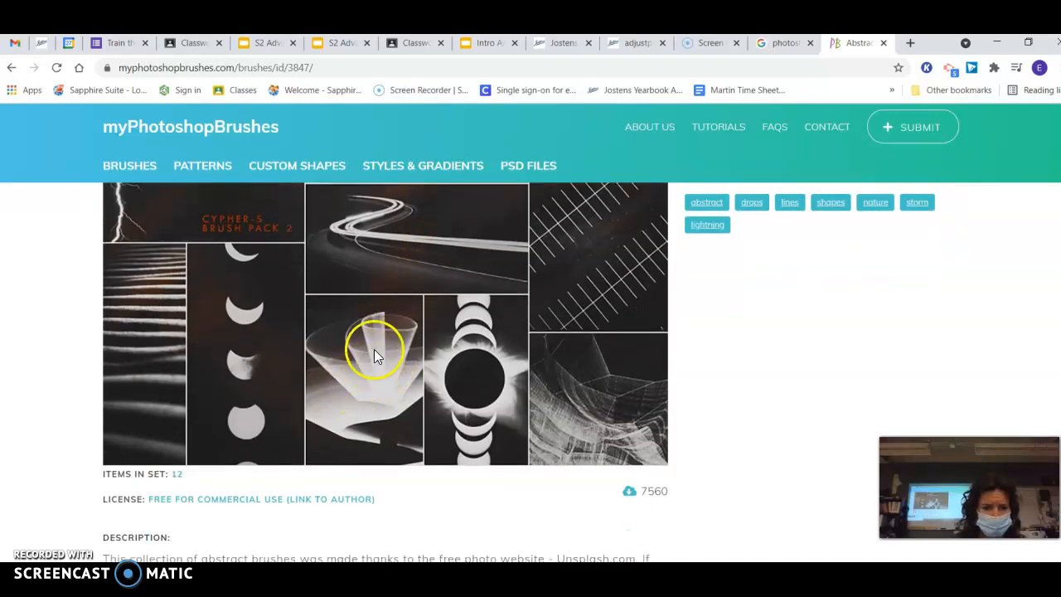
scroll(374, 348, "down", 4)
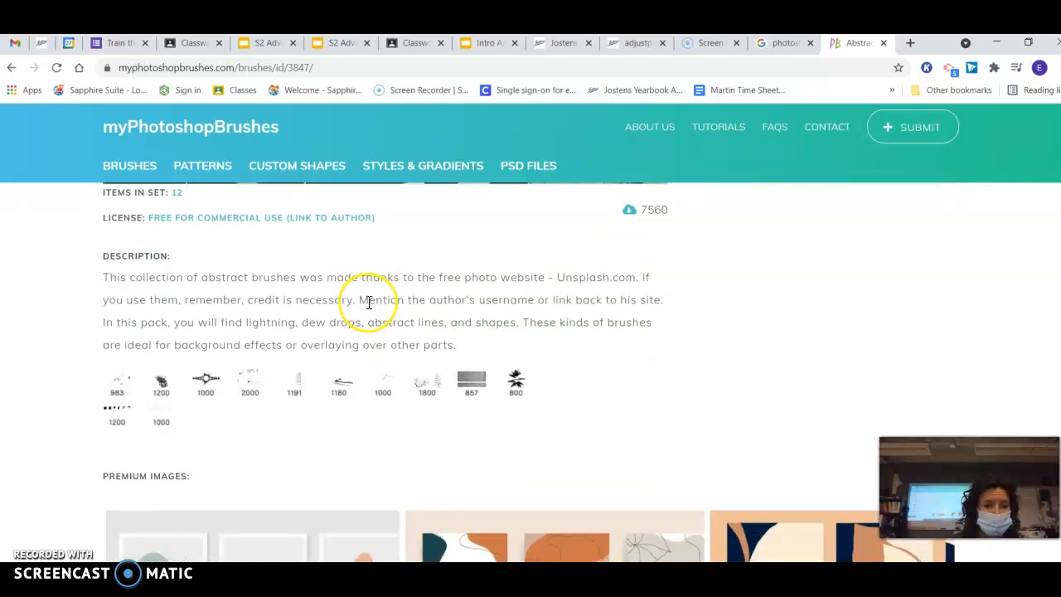
scroll(369, 303, "down", 2)
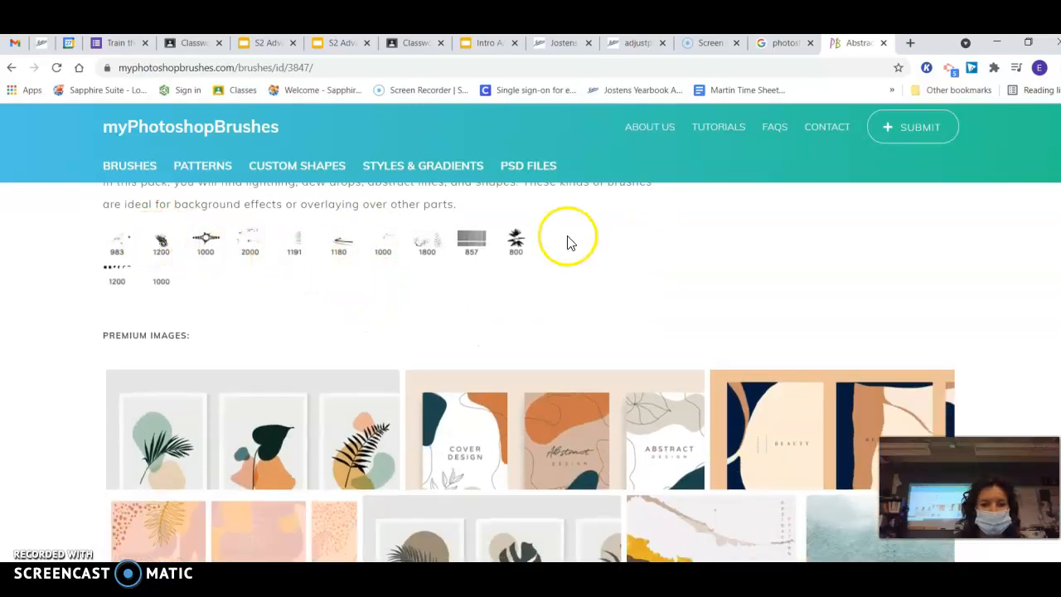
scroll(398, 213, "down", 9)
scroll(343, 213, "up", 3)
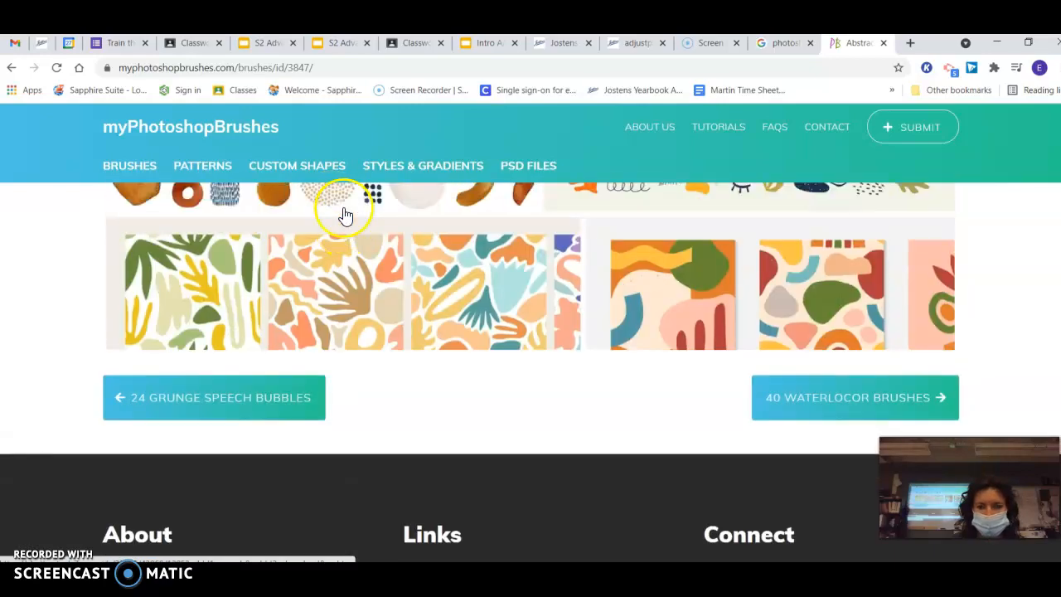
- Download the 3.9 MB "Abstract Brushes by Cypher-S" brush pack
scroll(389, 232, "up", 8)
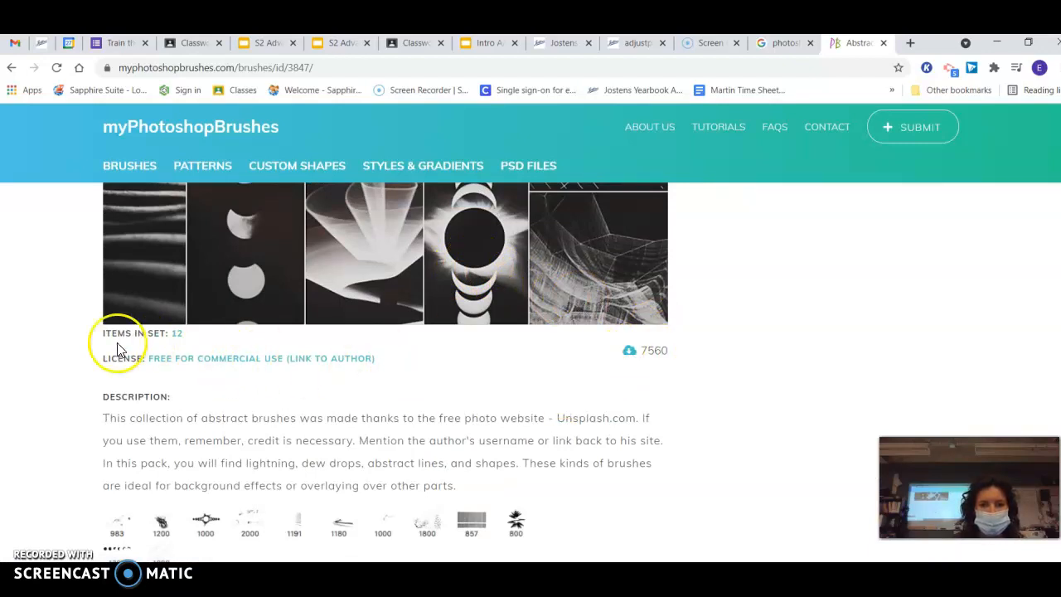
scroll(249, 356, "up", 4)
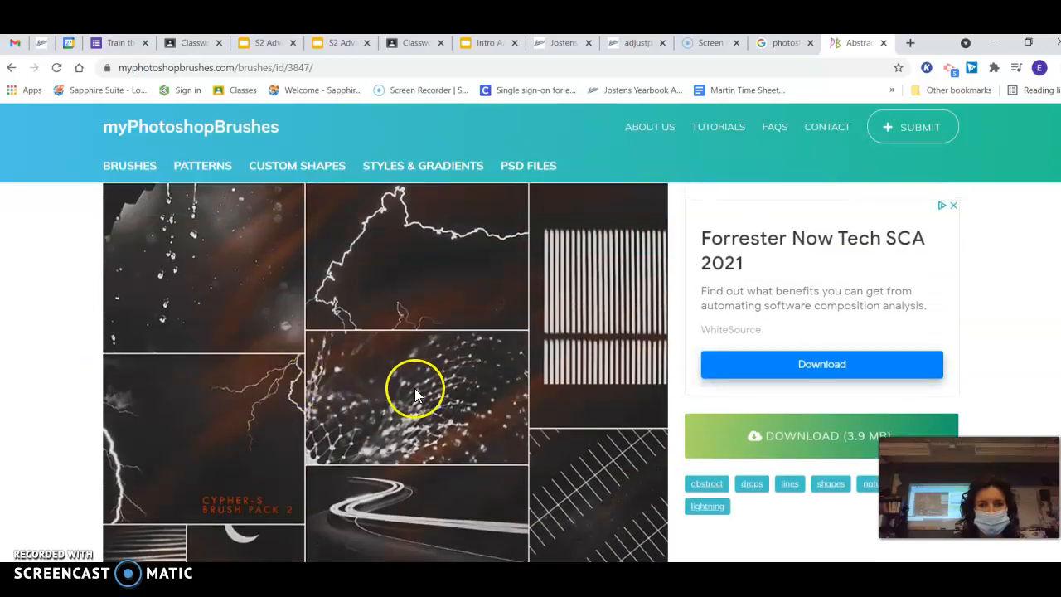
left_click(791, 438)
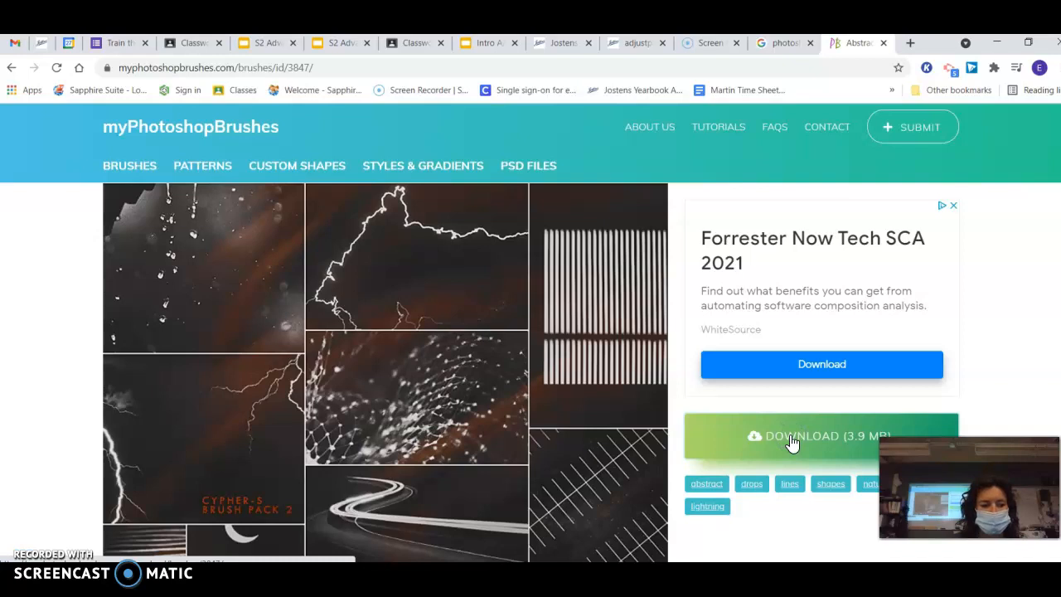
- Save the abstract brush archive by Cypher-S from its pack page to the computer
scroll(791, 442, "down", 1)
left_click(727, 438)
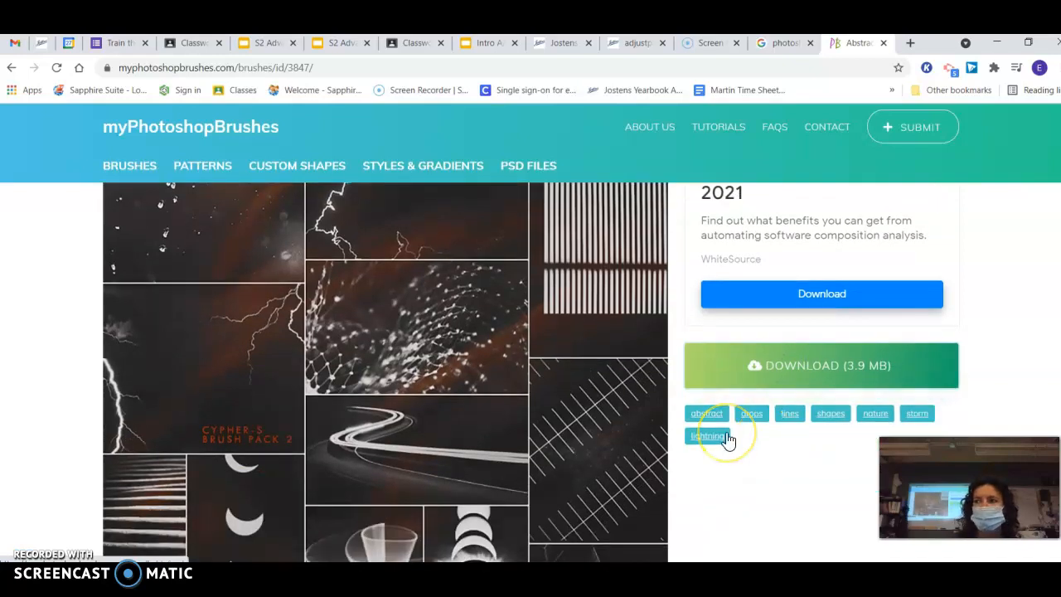
left_click(748, 367)
left_click(871, 285)
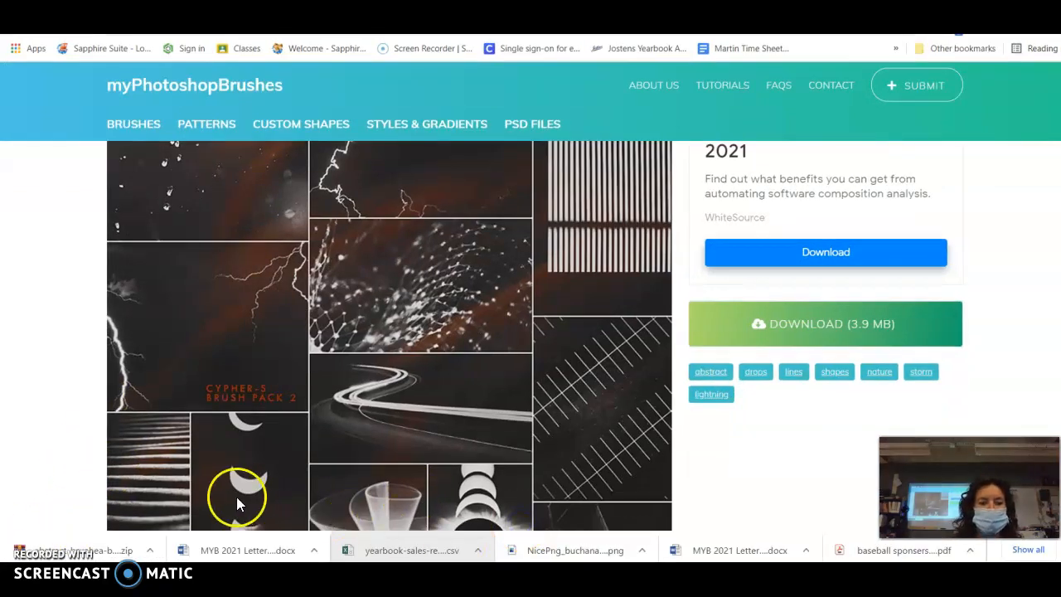
- Switch to File Explorer and copy the archive abstract-bruahea-by-Cypher-s.abr from the Downloads folder
key("alt+Tab")
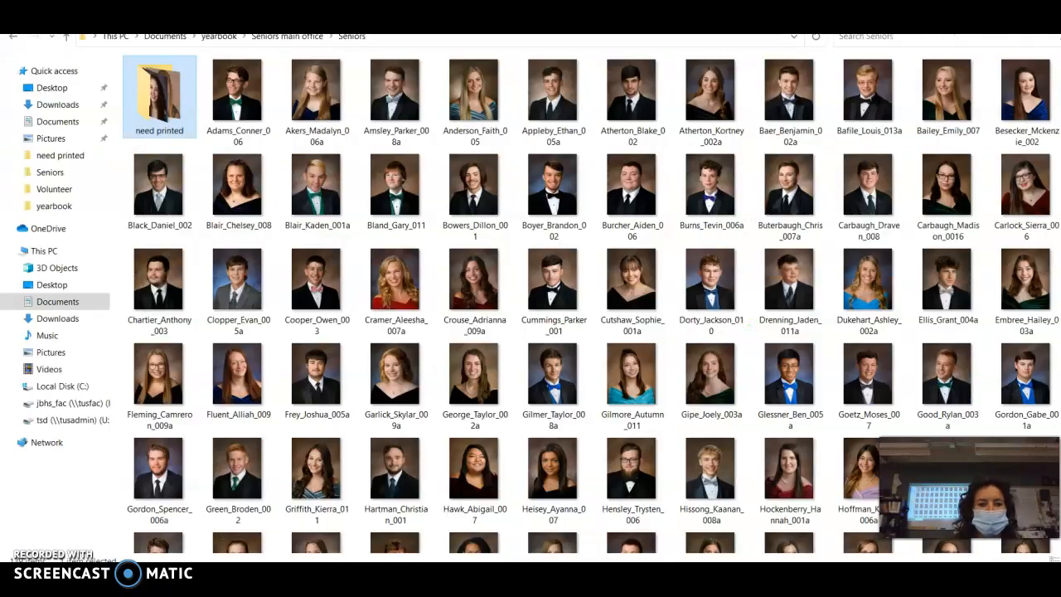
left_click(64, 113)
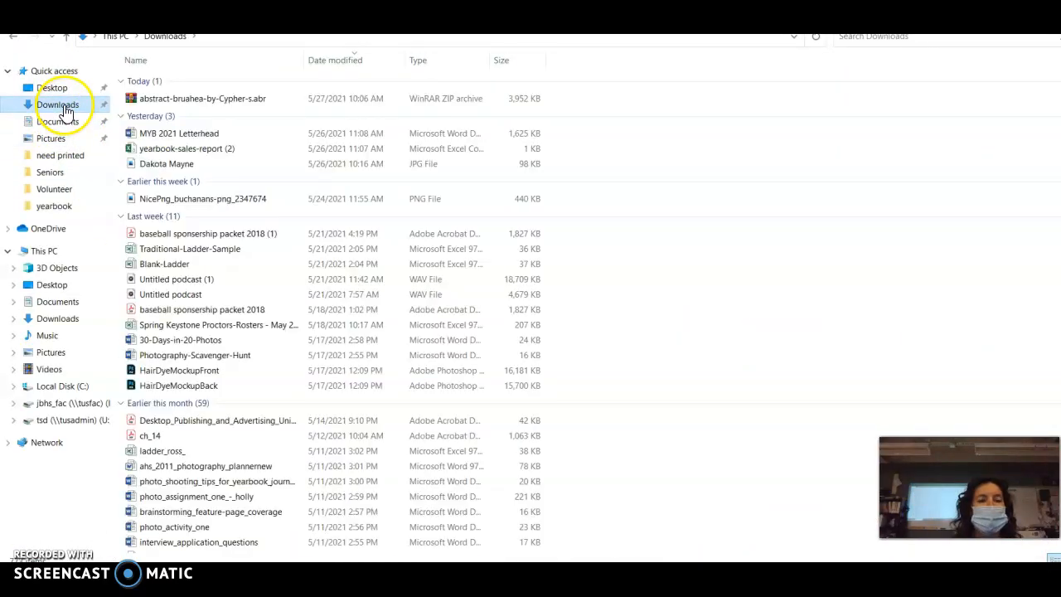
right_click(183, 99)
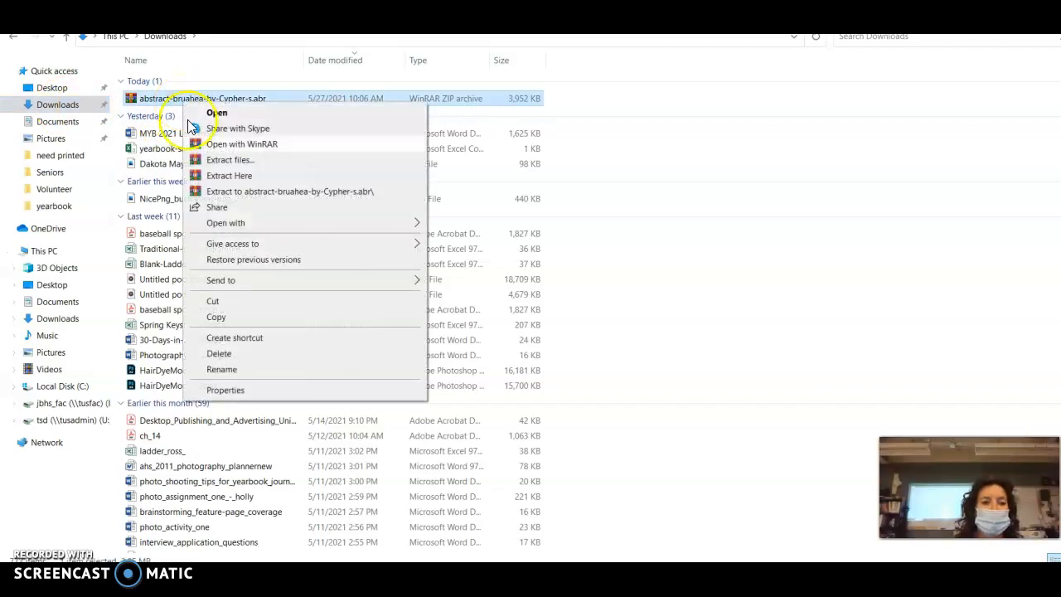
left_click(217, 316)
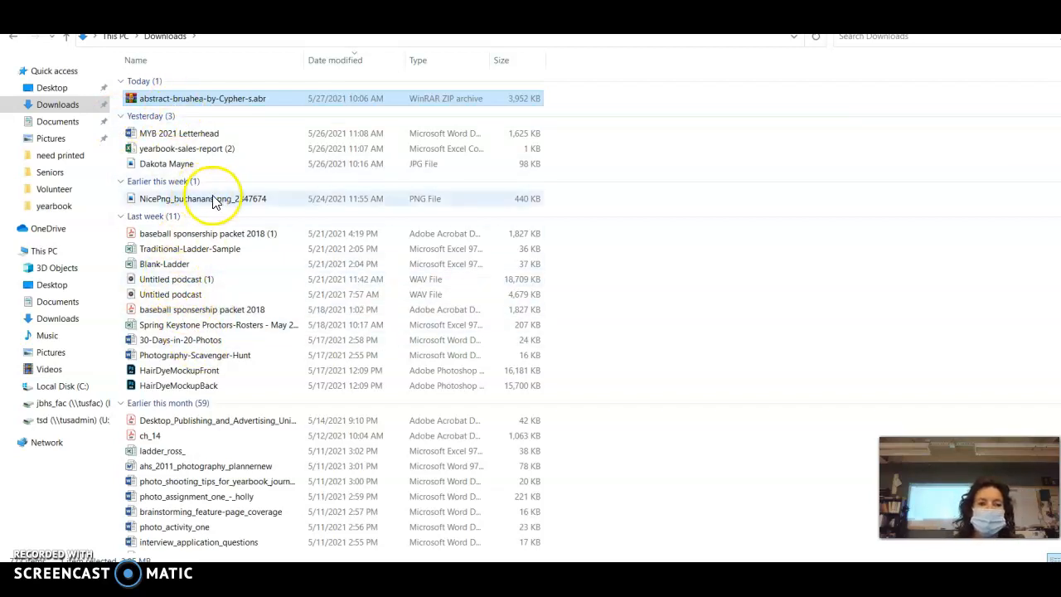
left_click(161, 99)
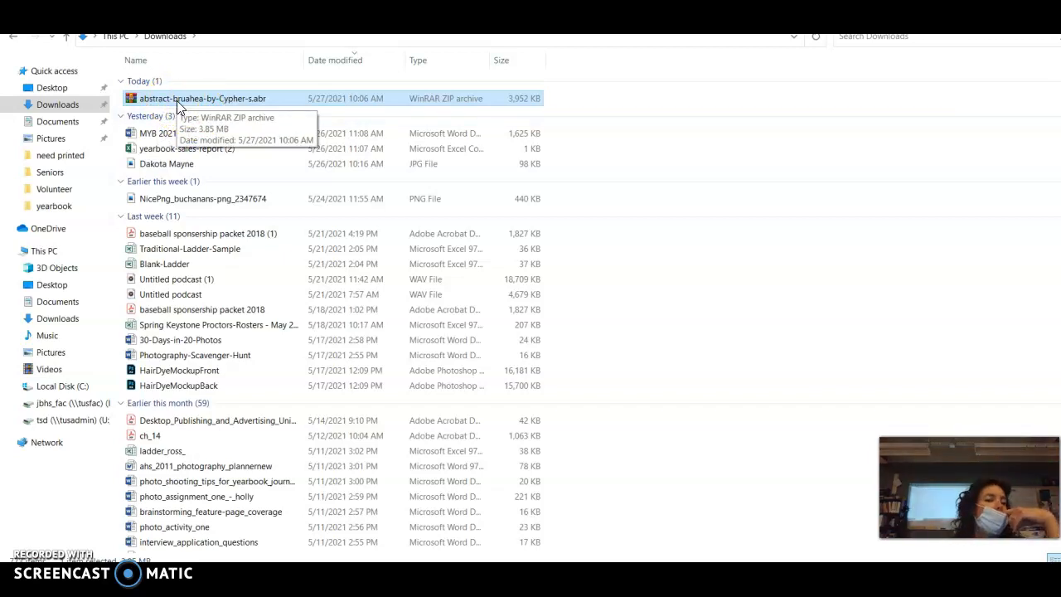
- Create a new folder inside the Brush folder in Documents
scroll(176, 101, "down", 5)
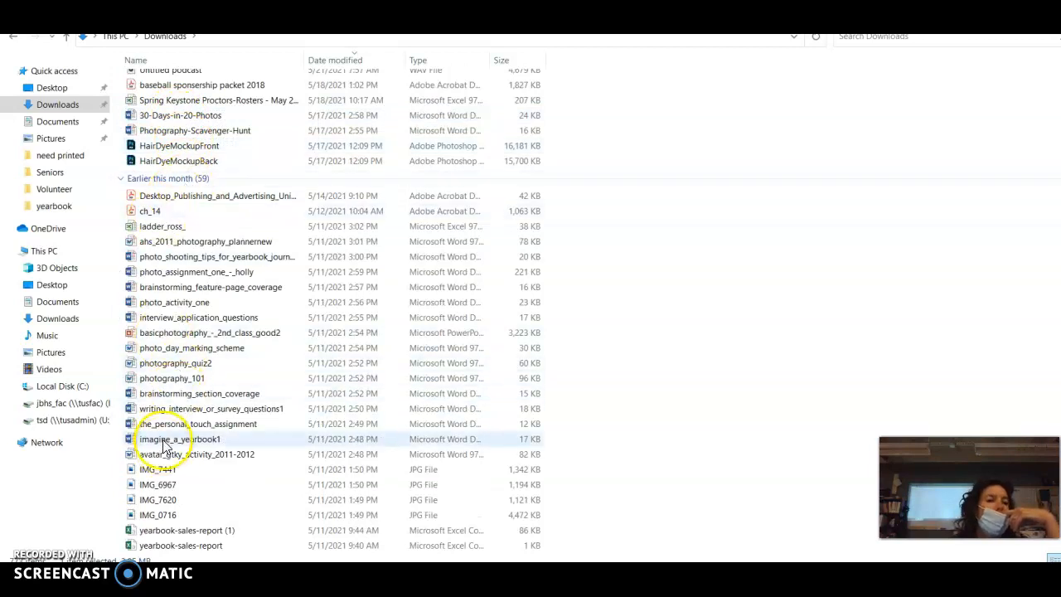
left_click(53, 302)
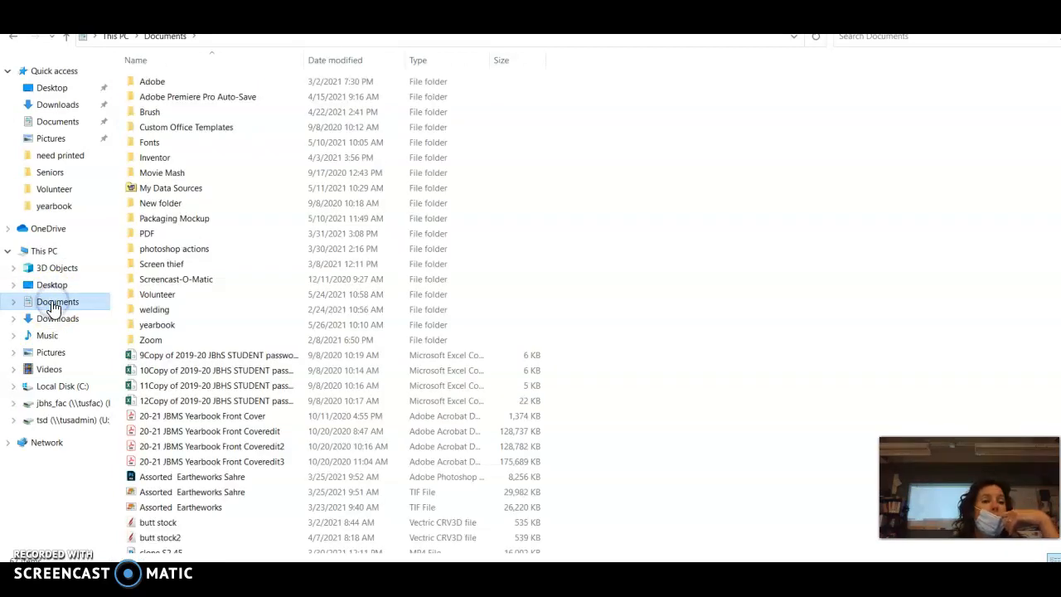
left_click(151, 115)
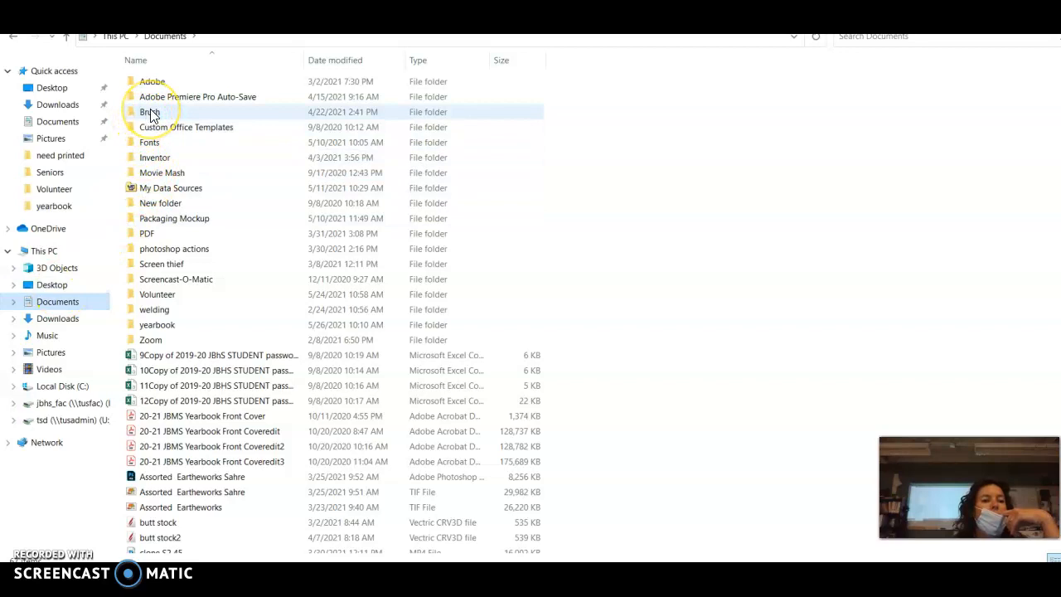
double_click(151, 114)
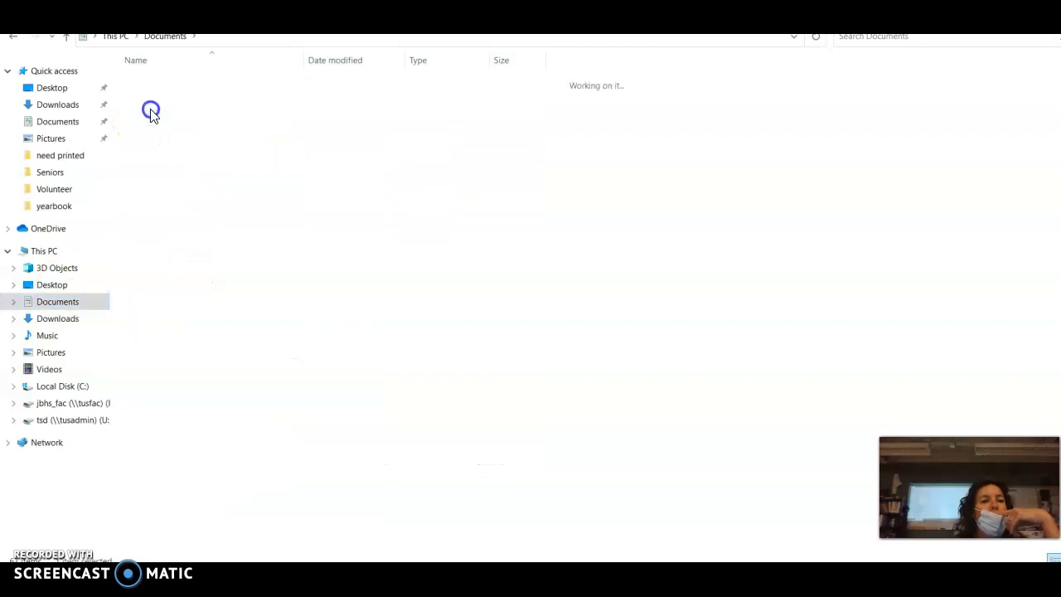
right_click(255, 338)
mouse_move(308, 504)
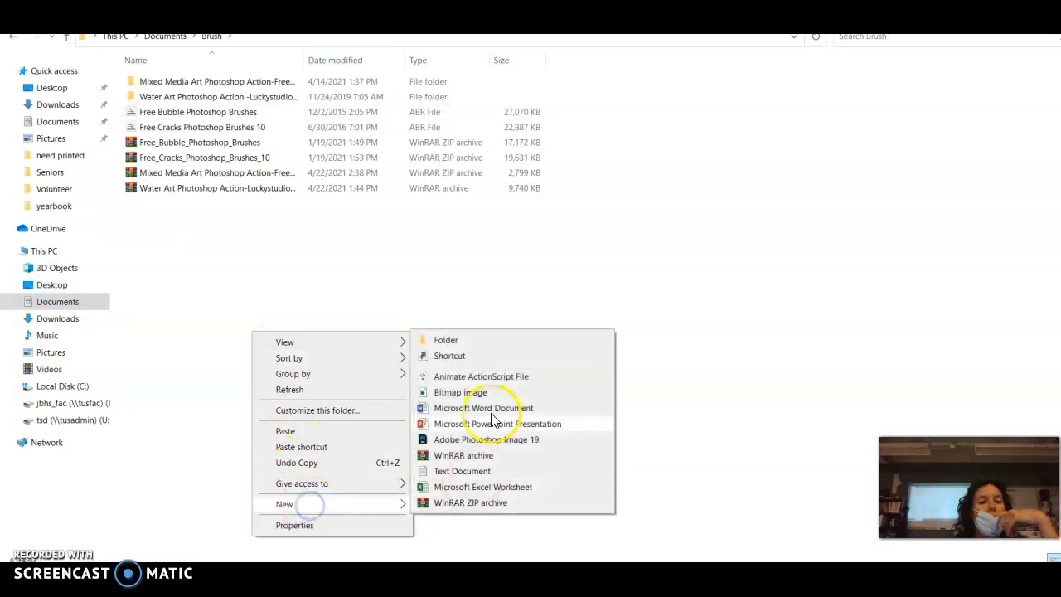
left_click(466, 343)
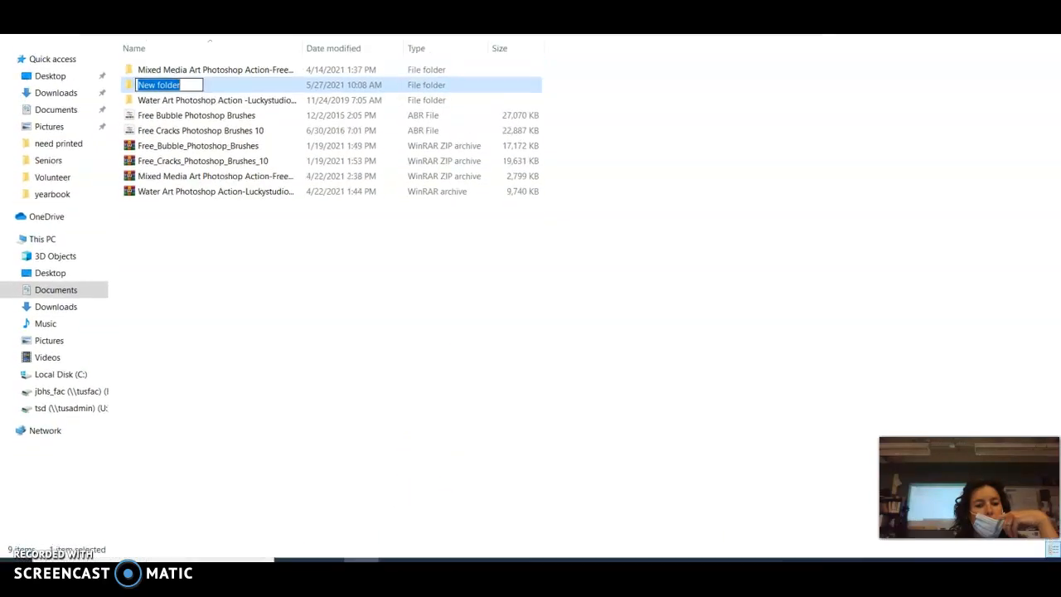
left_click(395, 549)
left_click(317, 539)
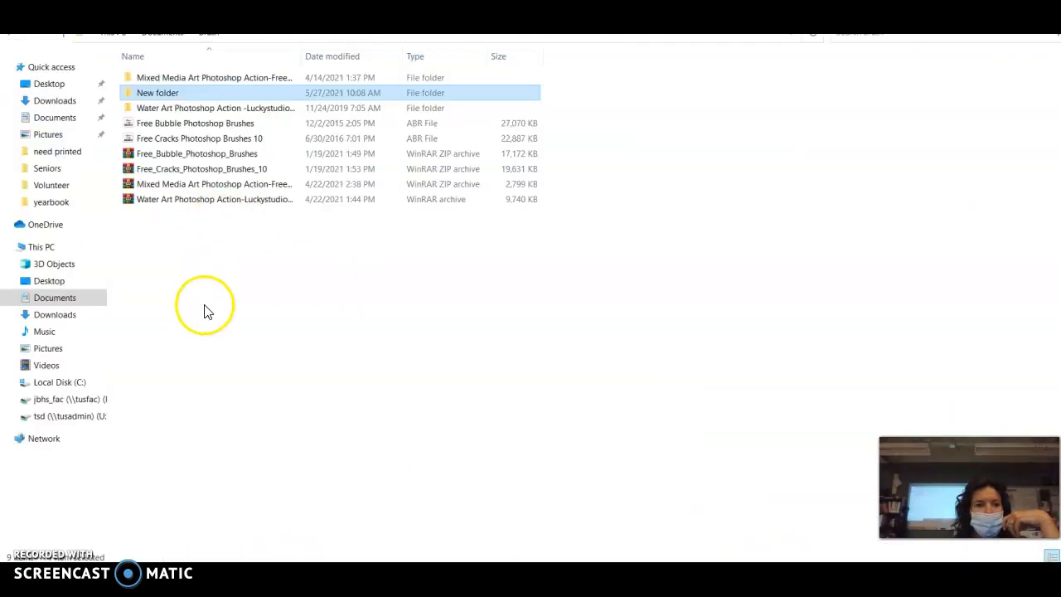
- Rename the new folder in the Brush folder as Abstract
left_click(155, 94)
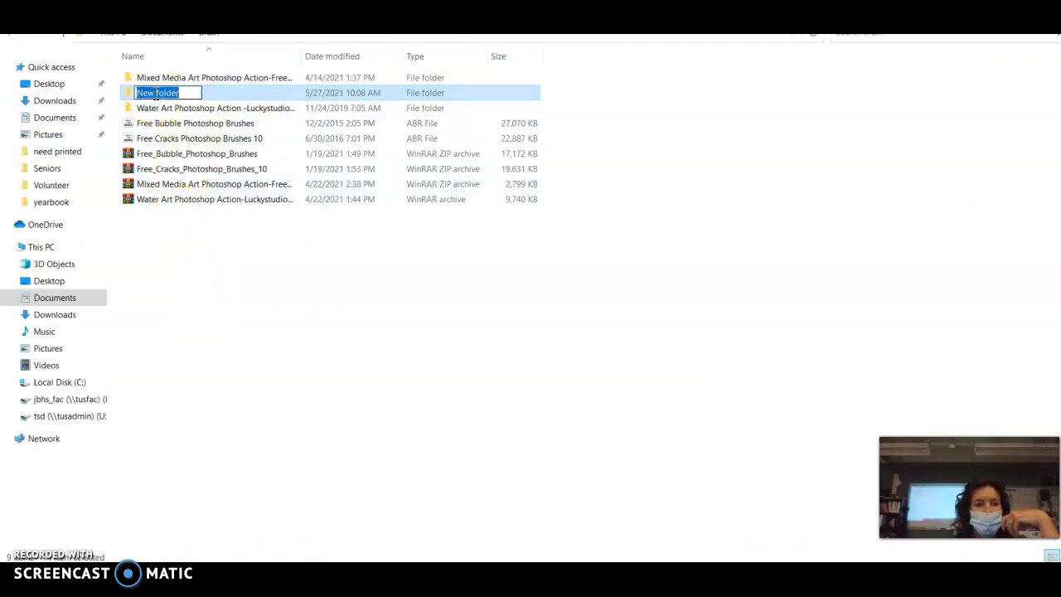
type("A")
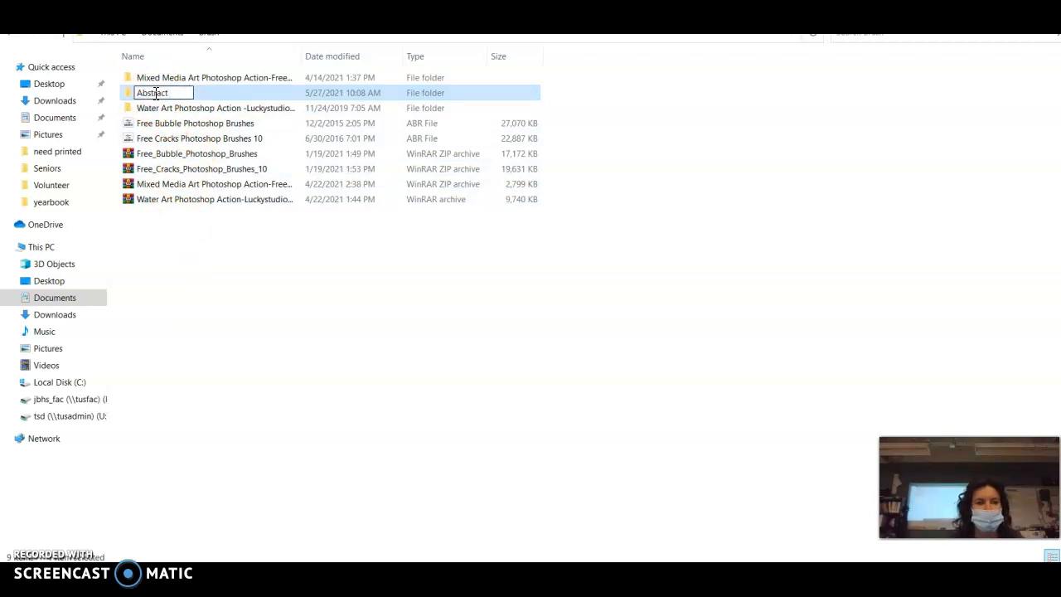
type("bstract")
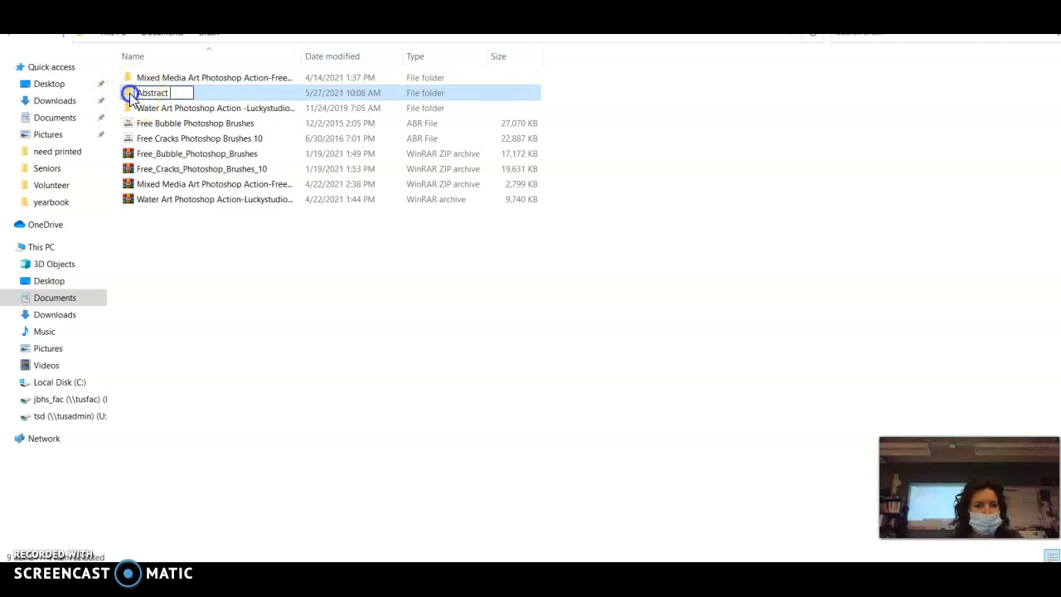
left_click(128, 93)
- Paste the copied brush archive into the Abstract folder
double_click(135, 77)
right_click(205, 236)
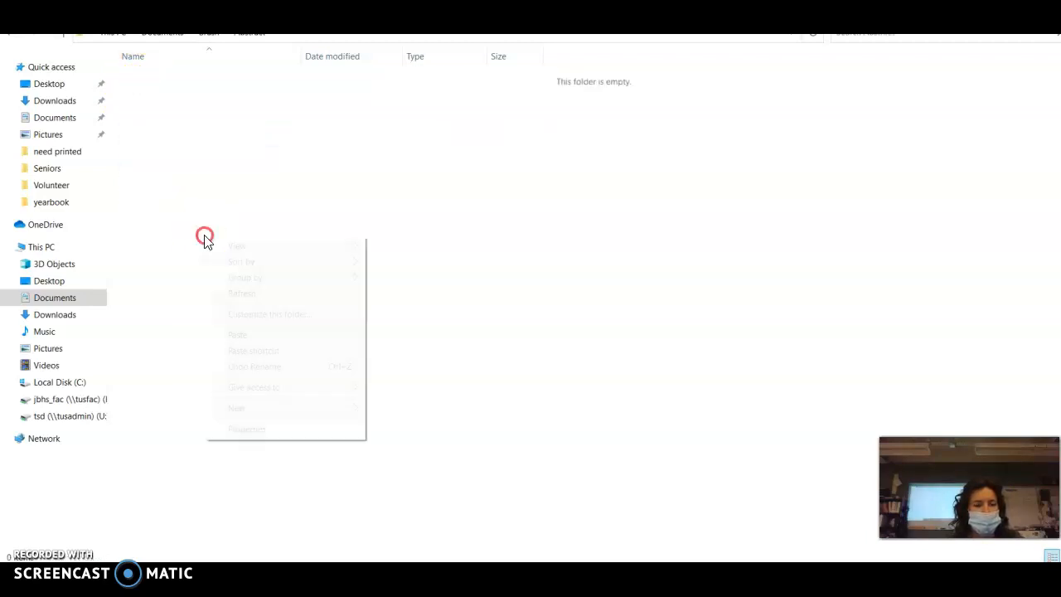
left_click(259, 335)
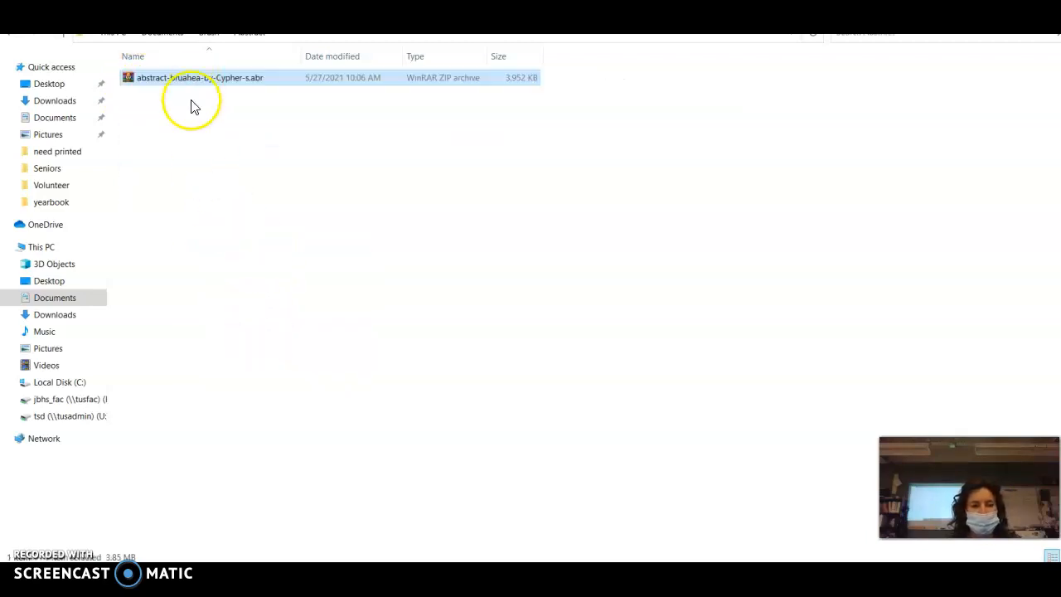
- Extract the brush archive into the Abstract folder and load the extracted abstract-bruahea-by-Cypher-s ABR file into Photoshop
right_click(125, 80)
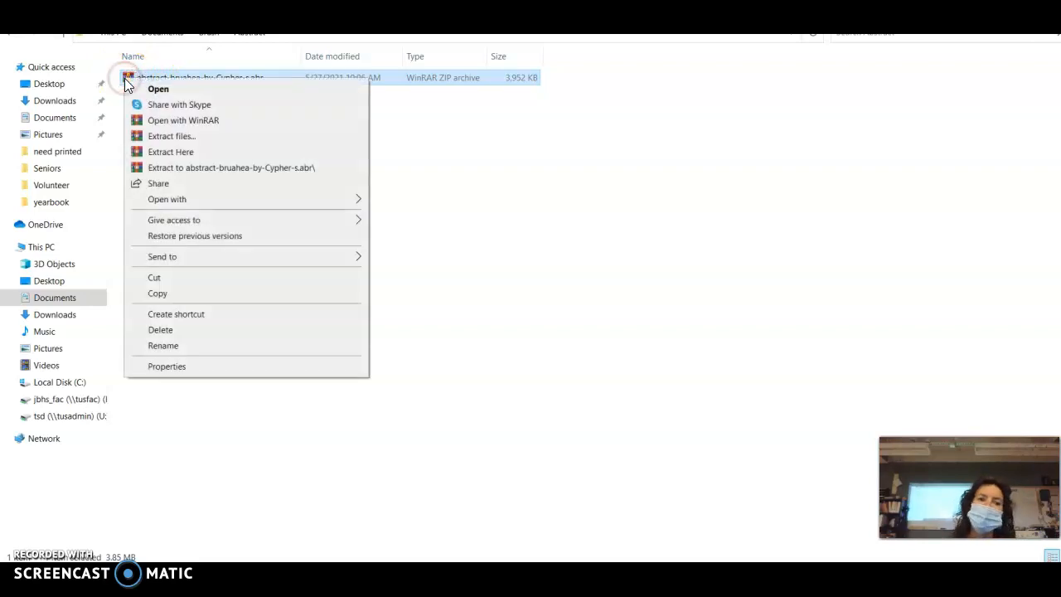
left_click(193, 151)
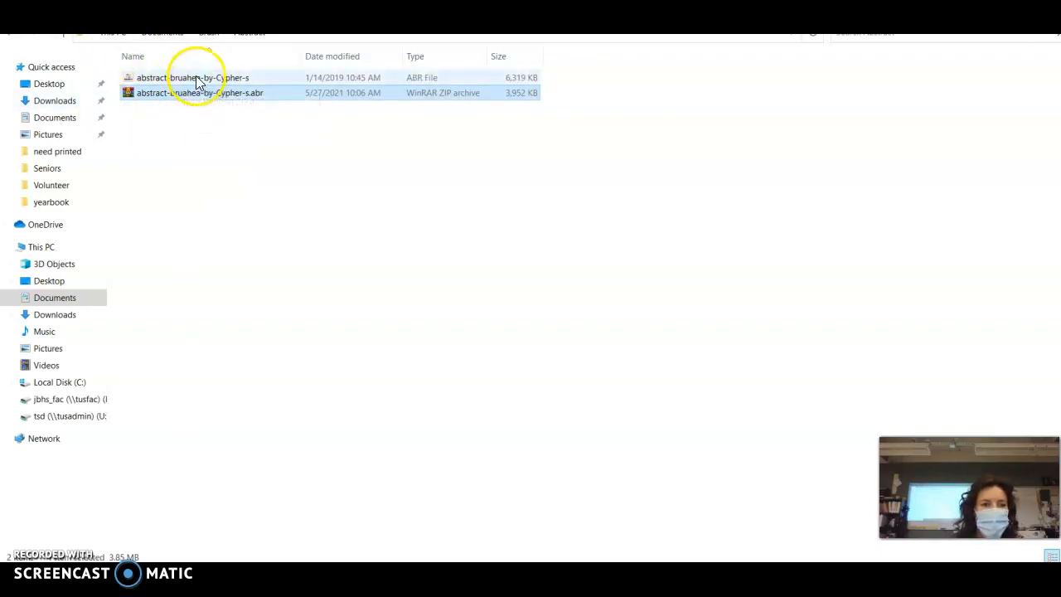
left_click(196, 82)
double_click(221, 78)
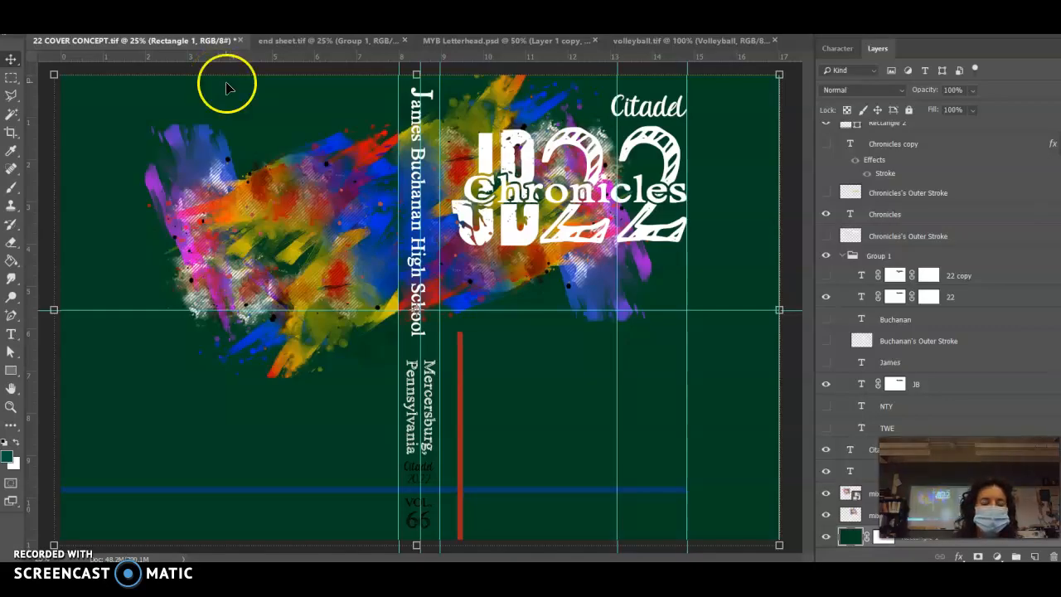
- In Photoshop, show the Brushes panel and expand the abstract-bruahea-by-Cypher-s brush group
left_click(431, 580)
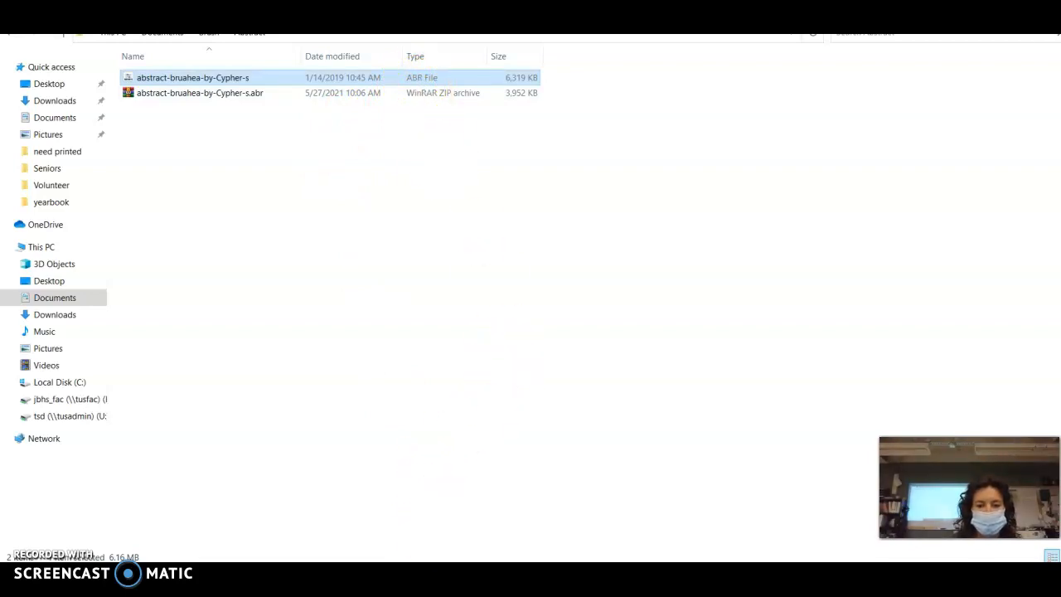
left_click(398, 580)
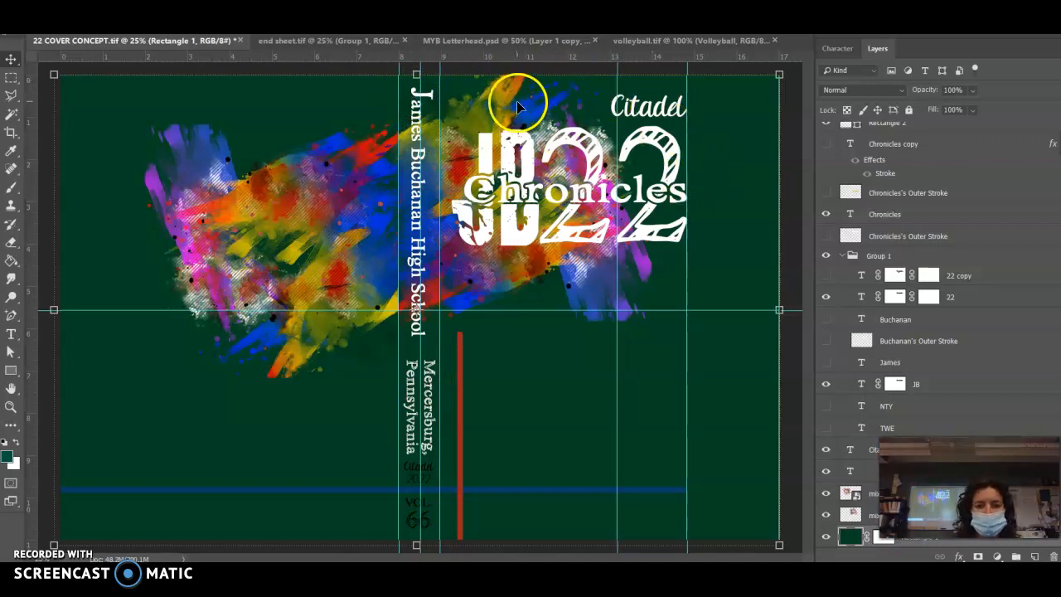
left_click(294, 29)
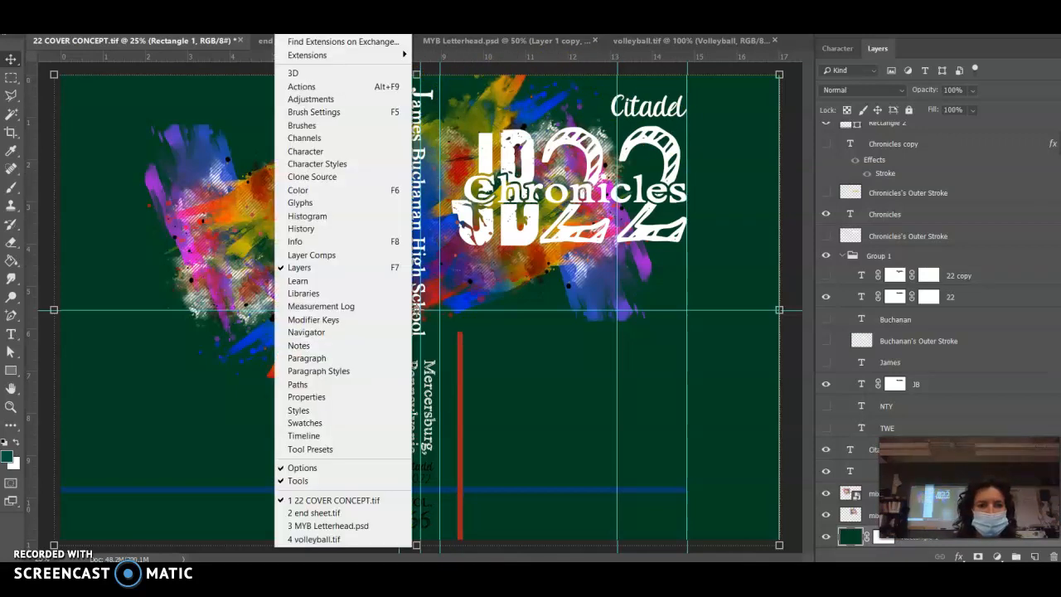
mouse_move(332, 10)
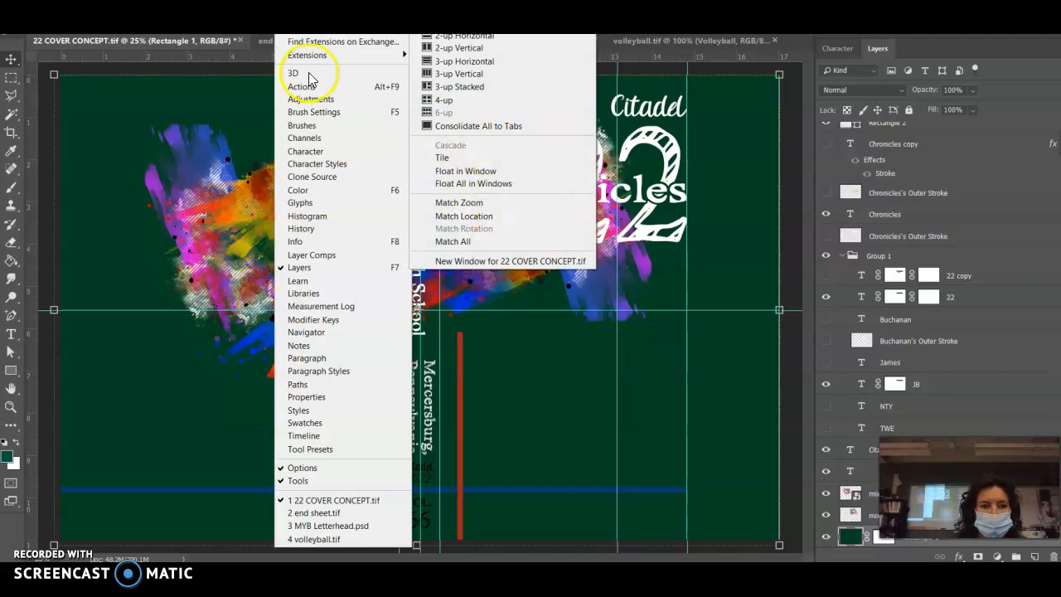
left_click(317, 125)
scroll(753, 155, "down", 3)
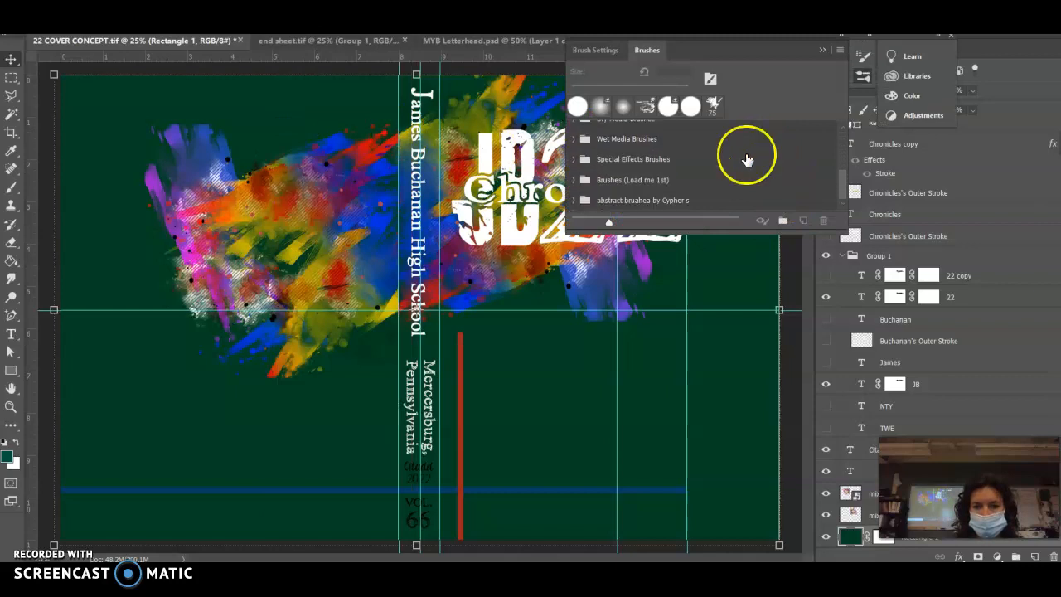
left_click(605, 204)
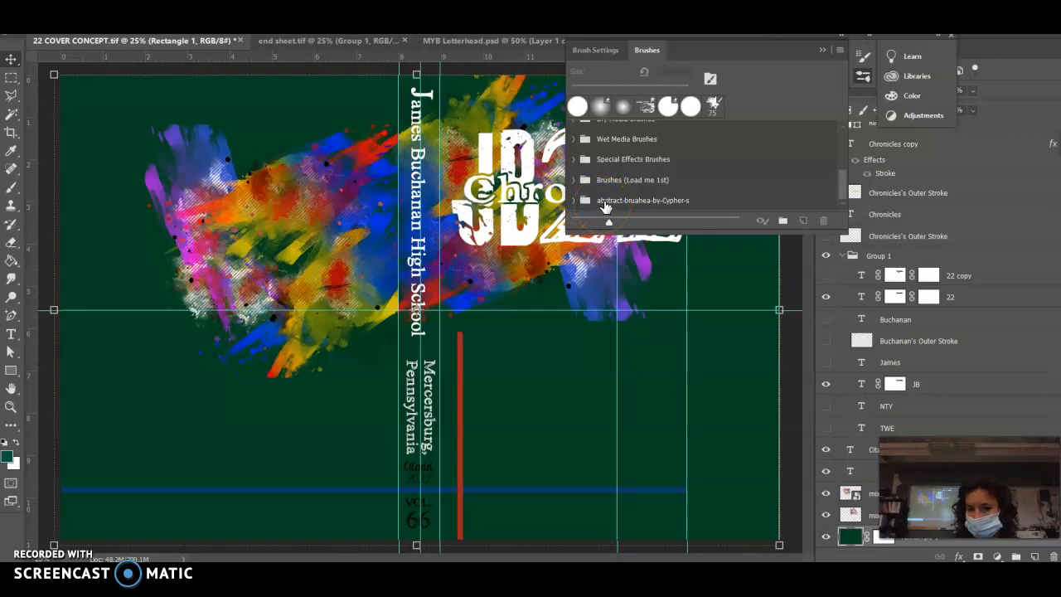
left_click(586, 203)
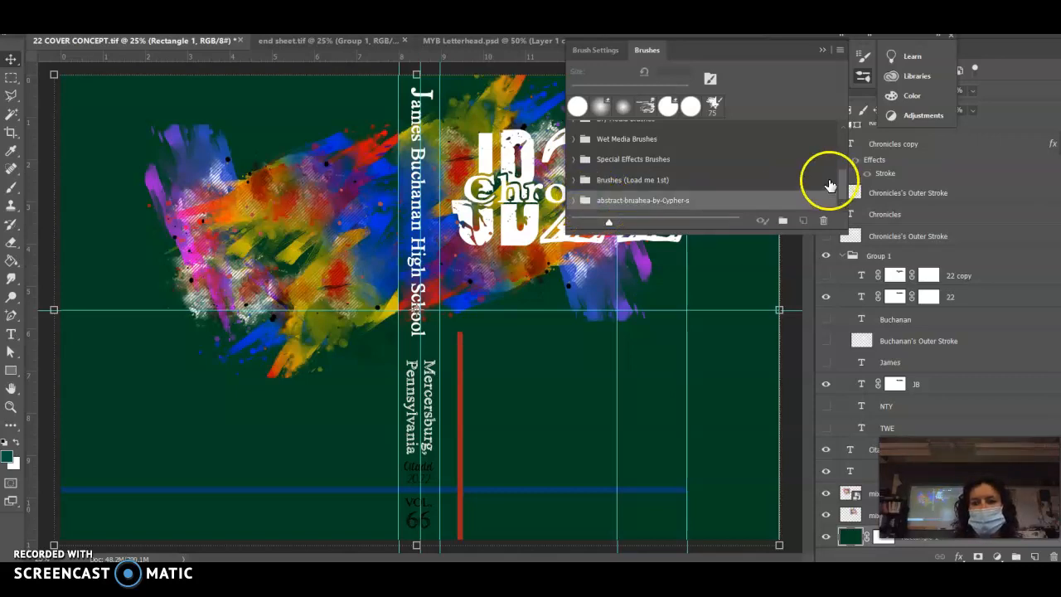
left_click(839, 204)
left_click(573, 201)
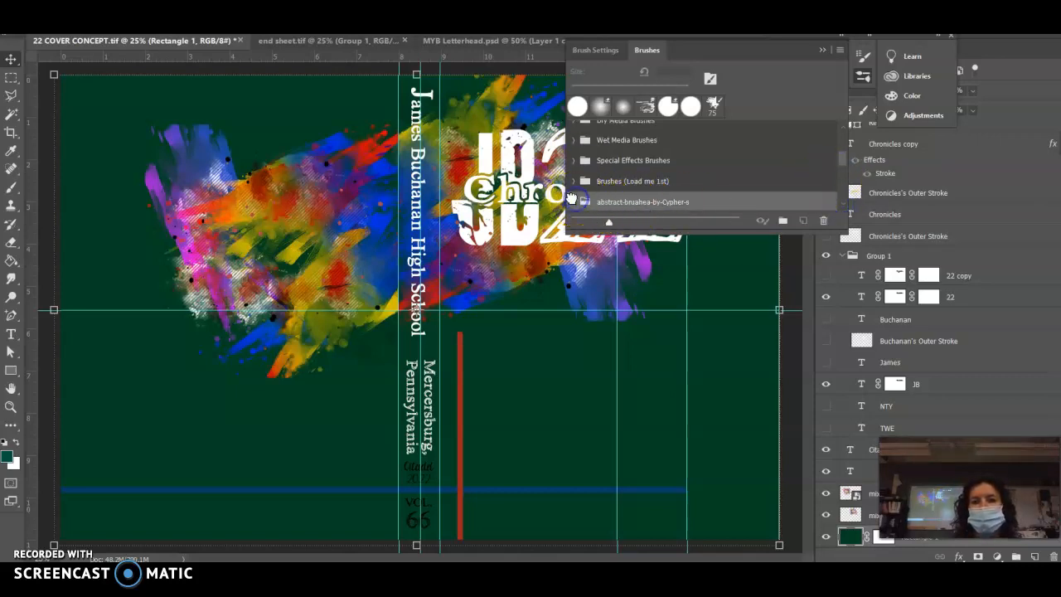
- Check the Import Brushes option and look through the brushes in the Cypher-S group
left_click(840, 51)
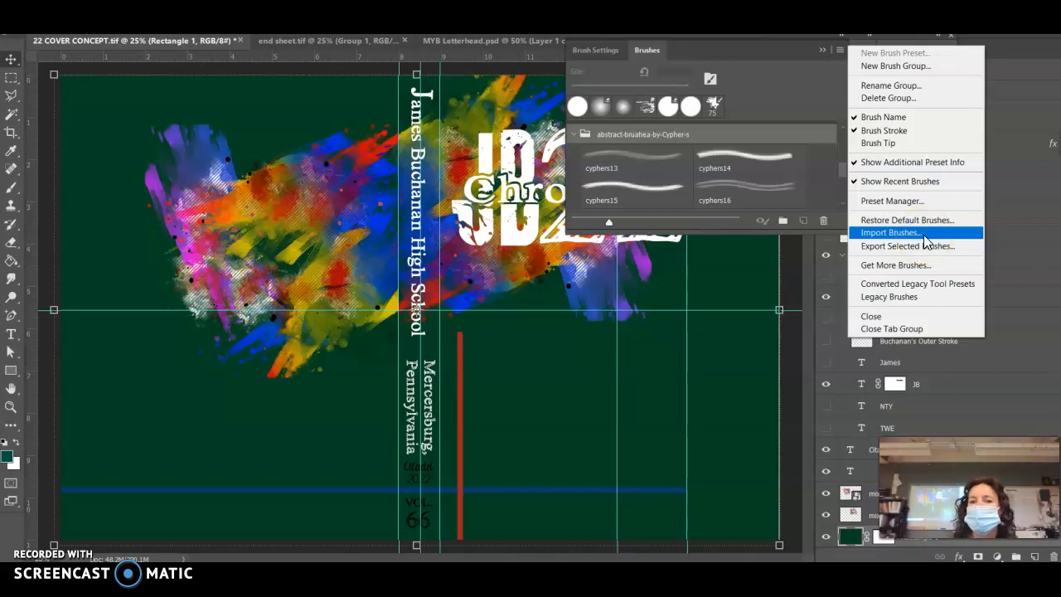
left_click(843, 173)
left_click_drag(844, 173, 843, 197)
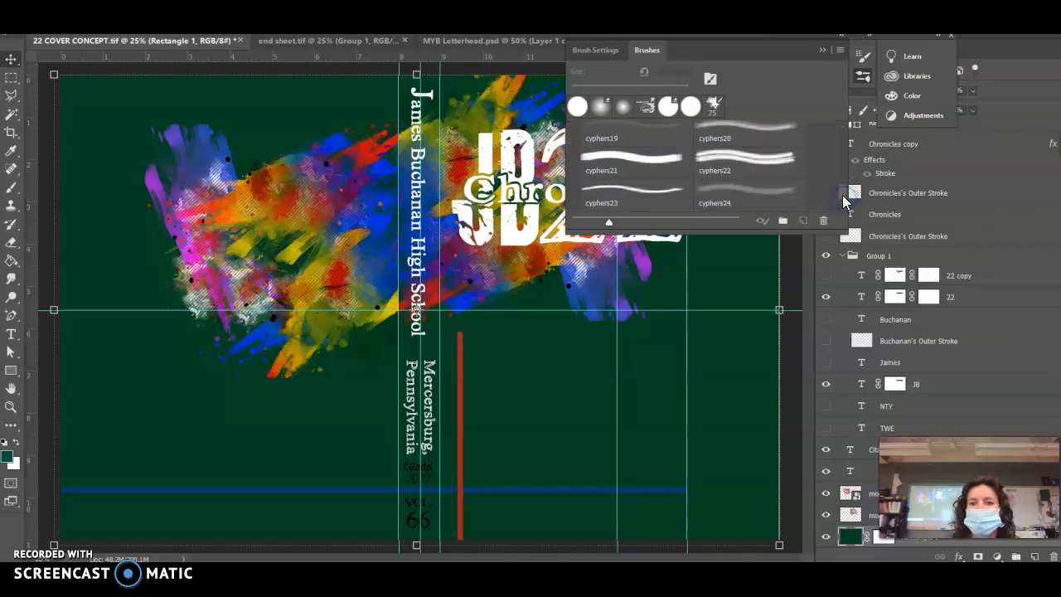
- Create a new blank 8.5 x 11 in document in portrait orientation
left_click(36, 4)
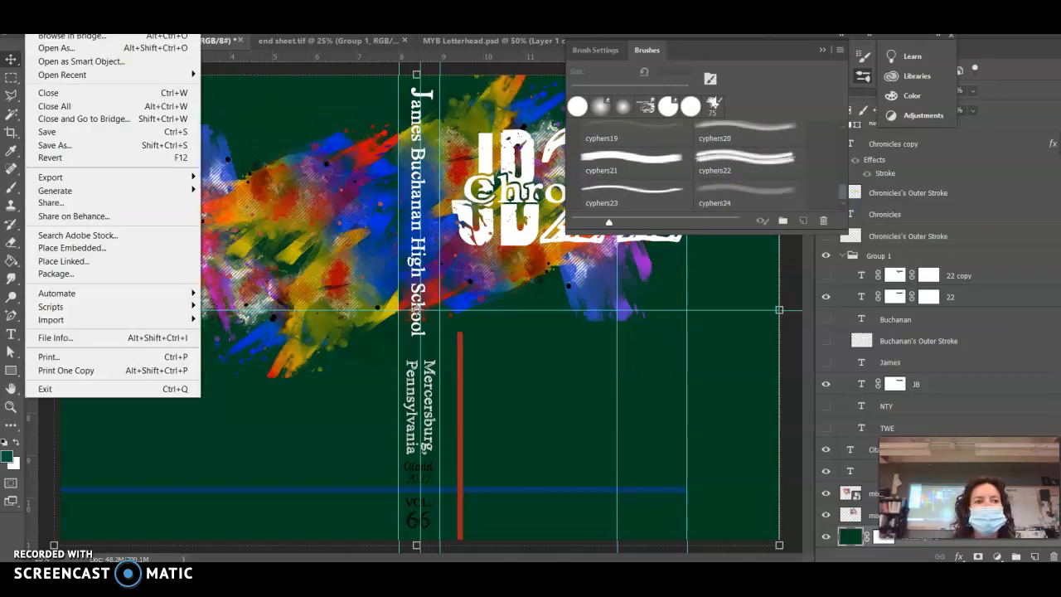
key("Escape")
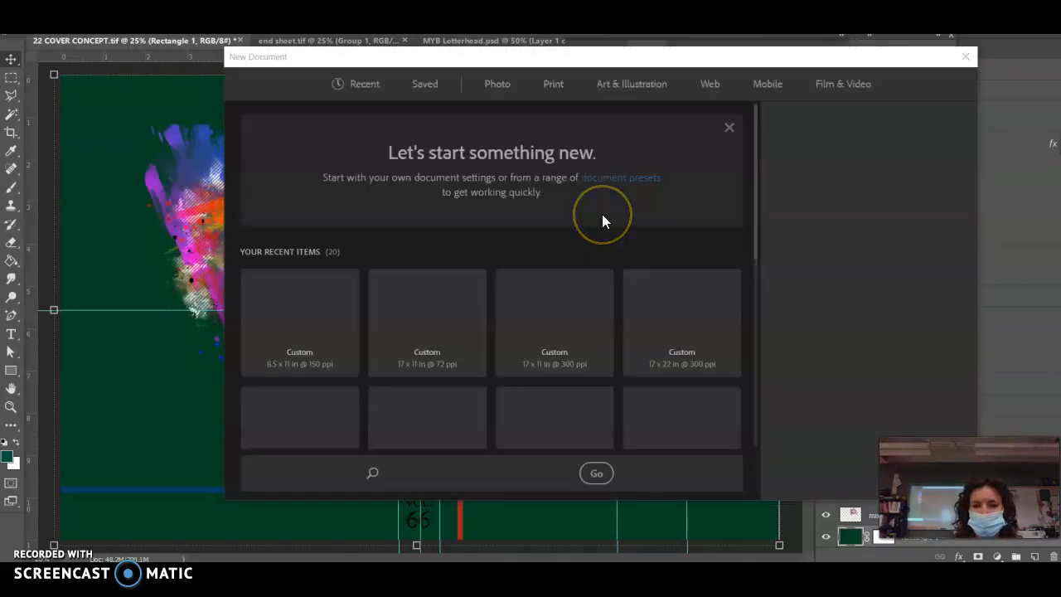
left_click(868, 480)
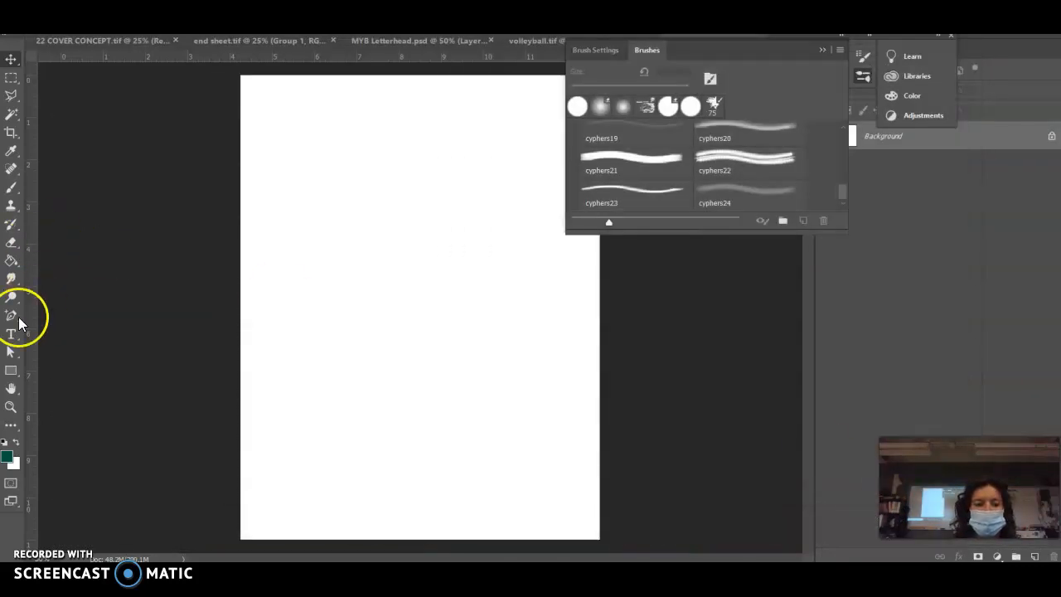
- Stamp the cyphers22 brush once at 800 px in the upper middle of the blank page with the Brush tool
left_click(10, 197)
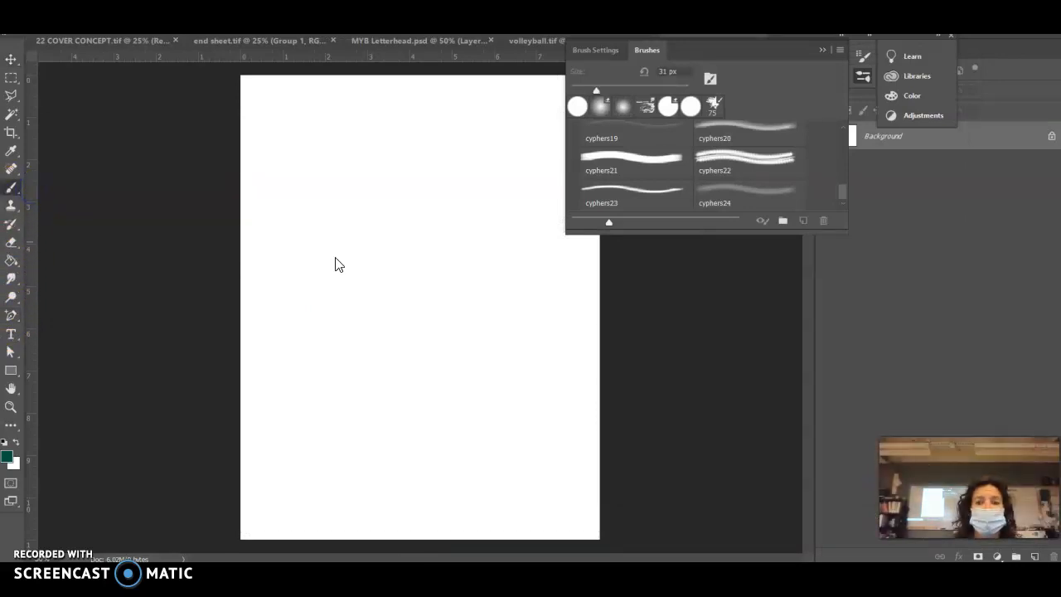
left_click(729, 160)
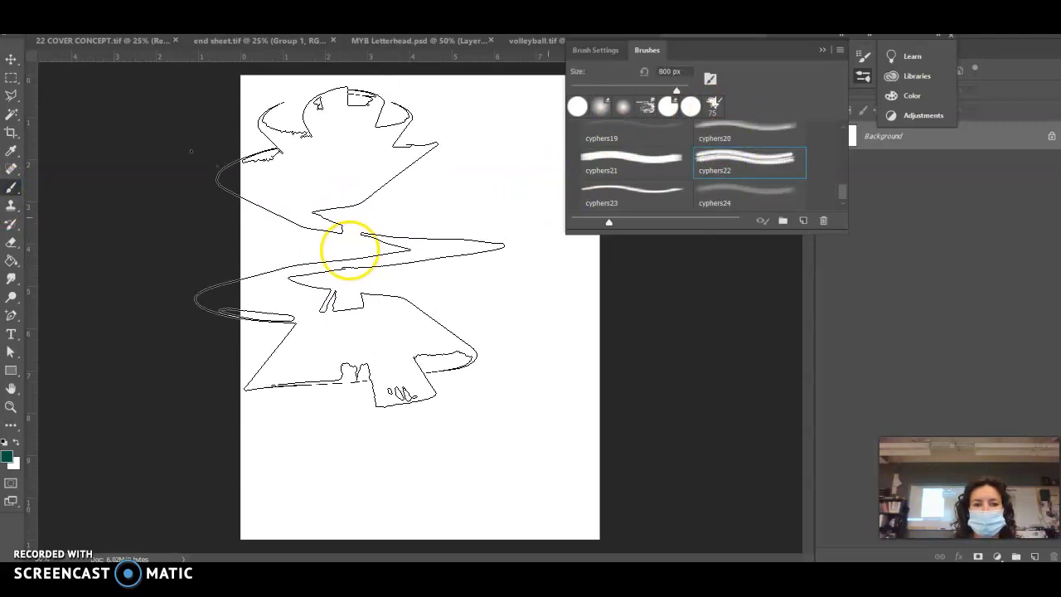
left_click(397, 264)
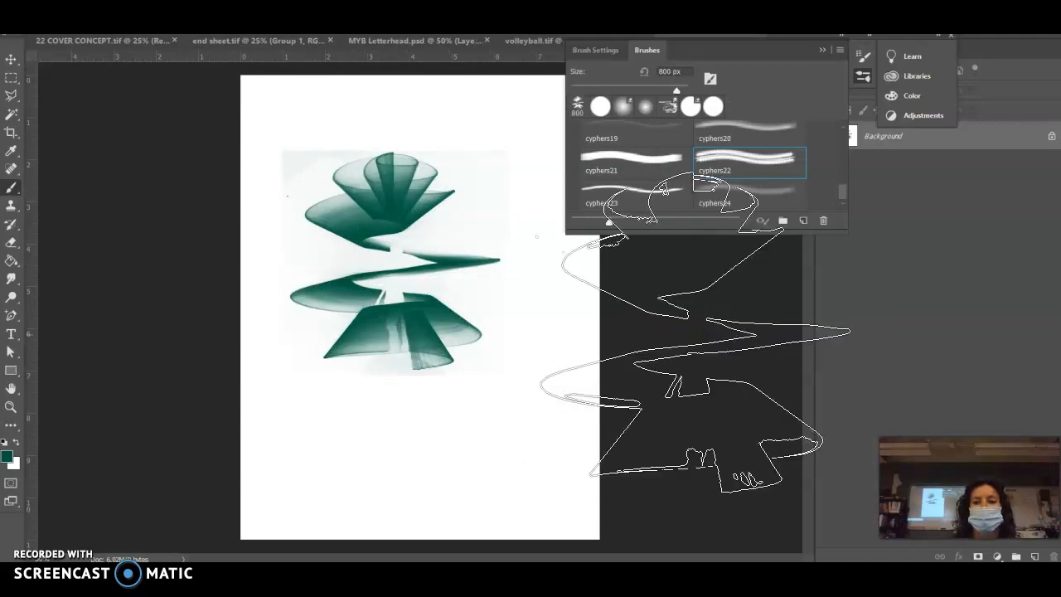
left_click(660, 188)
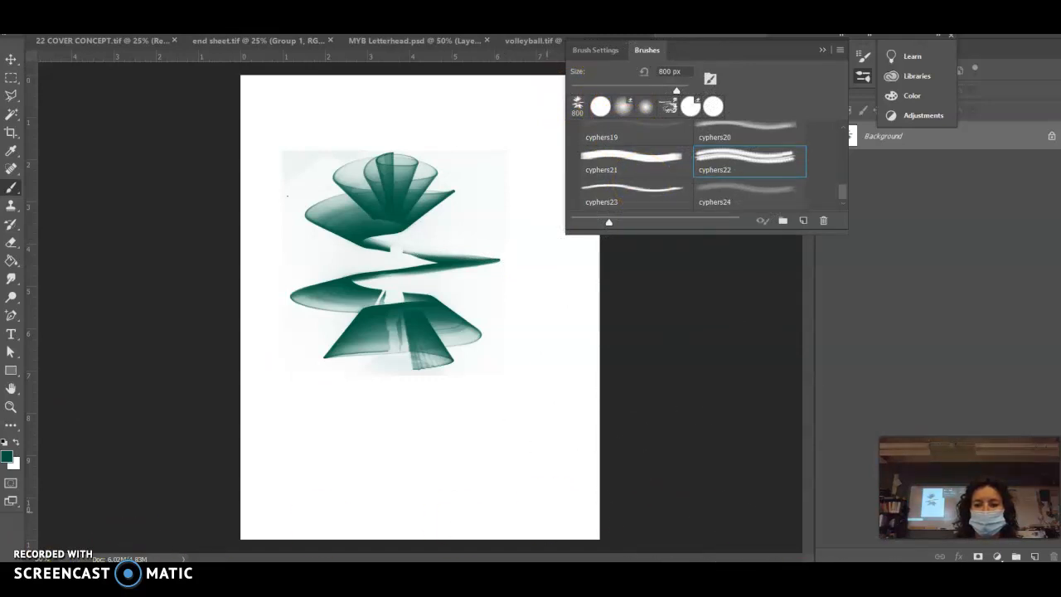
left_click(810, 440)
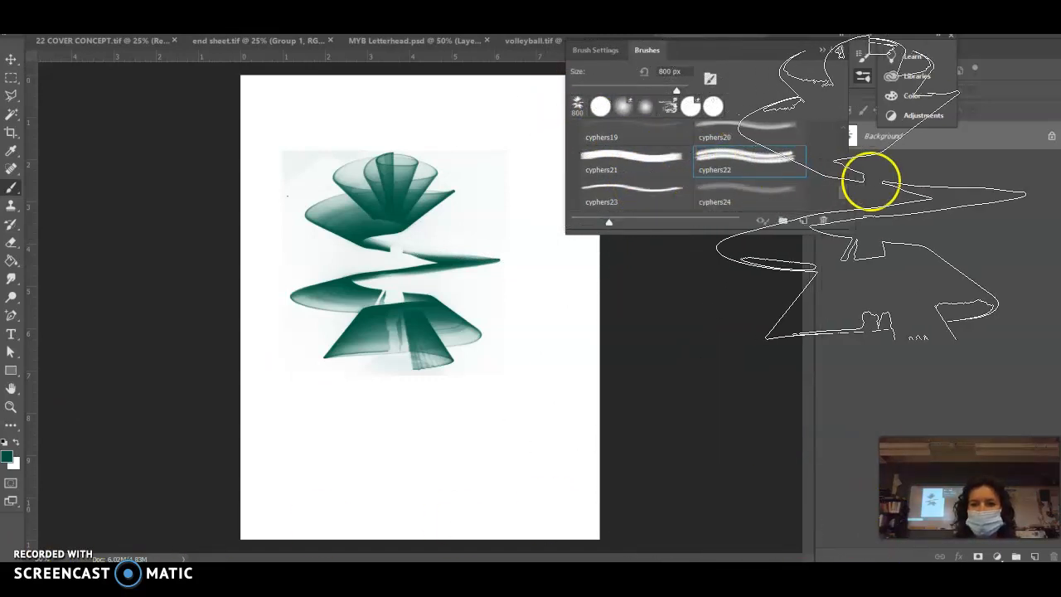
- Select the cyphers13 brush at 983 px and stamp its splatter twice across the lower part of the page
left_click(844, 196)
left_click_drag(845, 196, 841, 173)
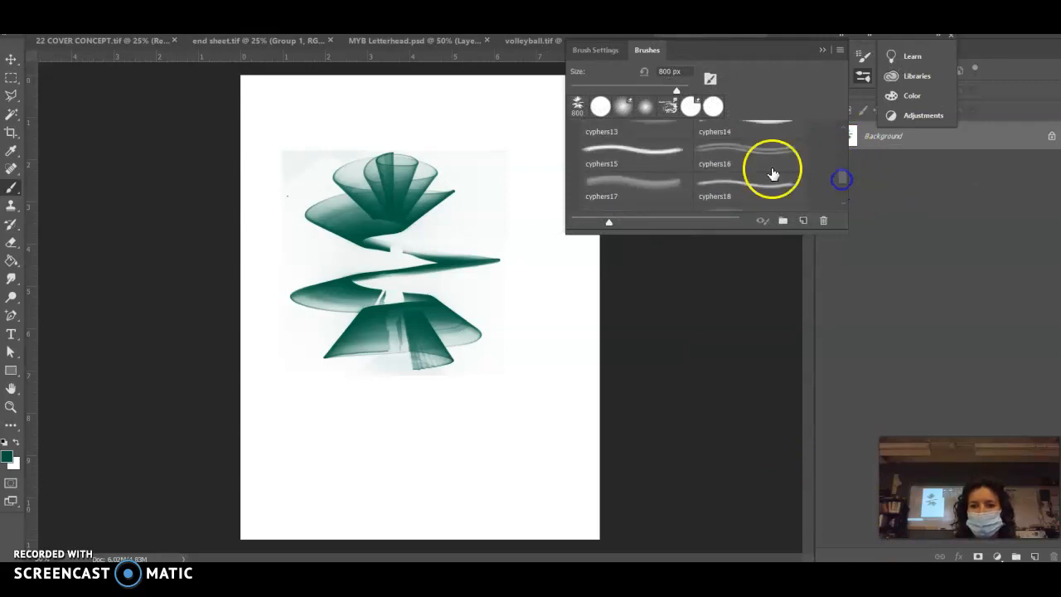
left_click(615, 137)
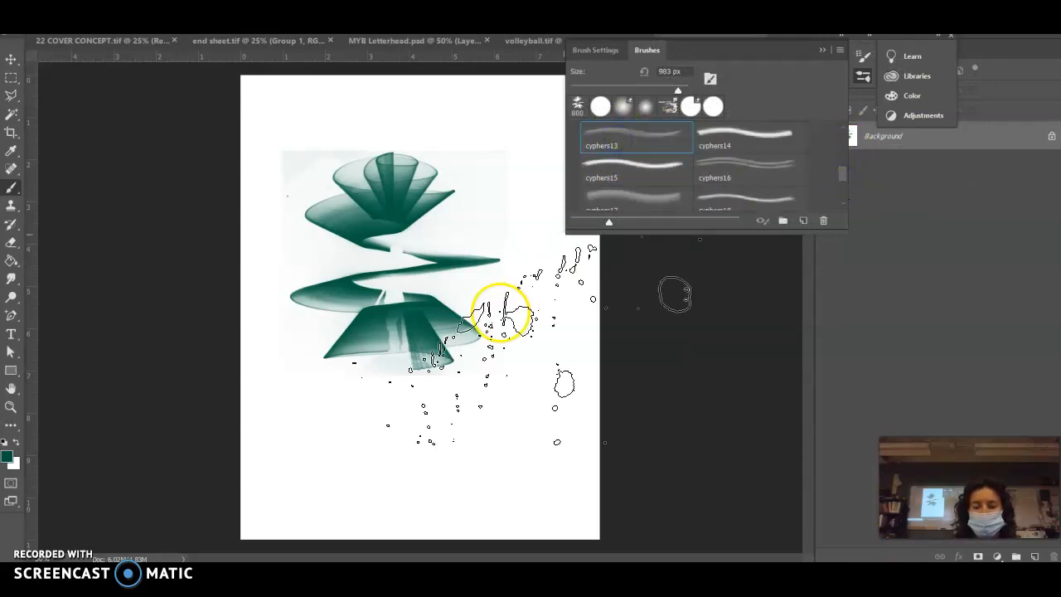
left_click(419, 431)
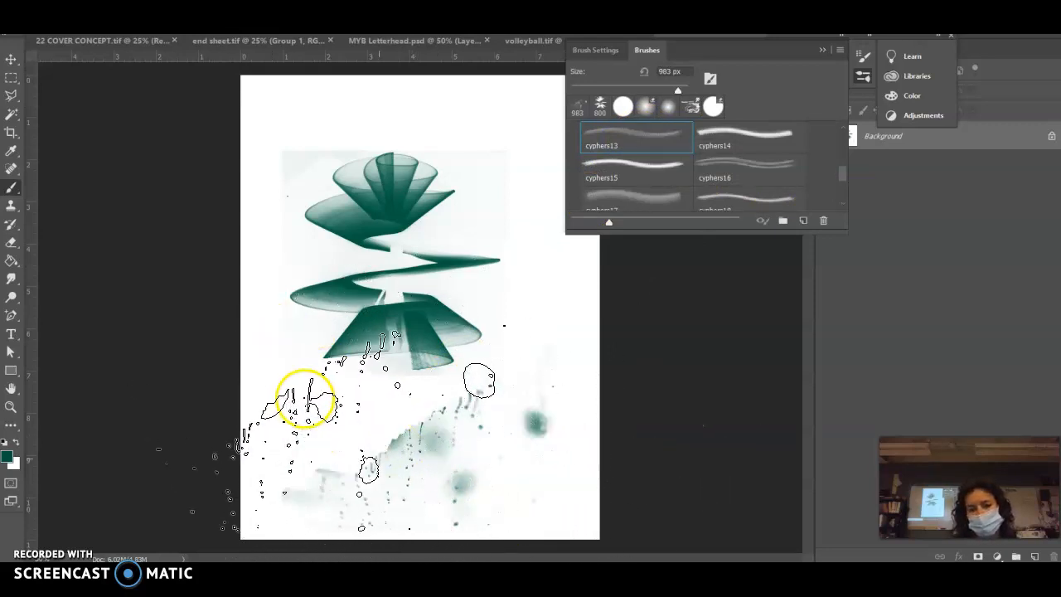
left_click(322, 410)
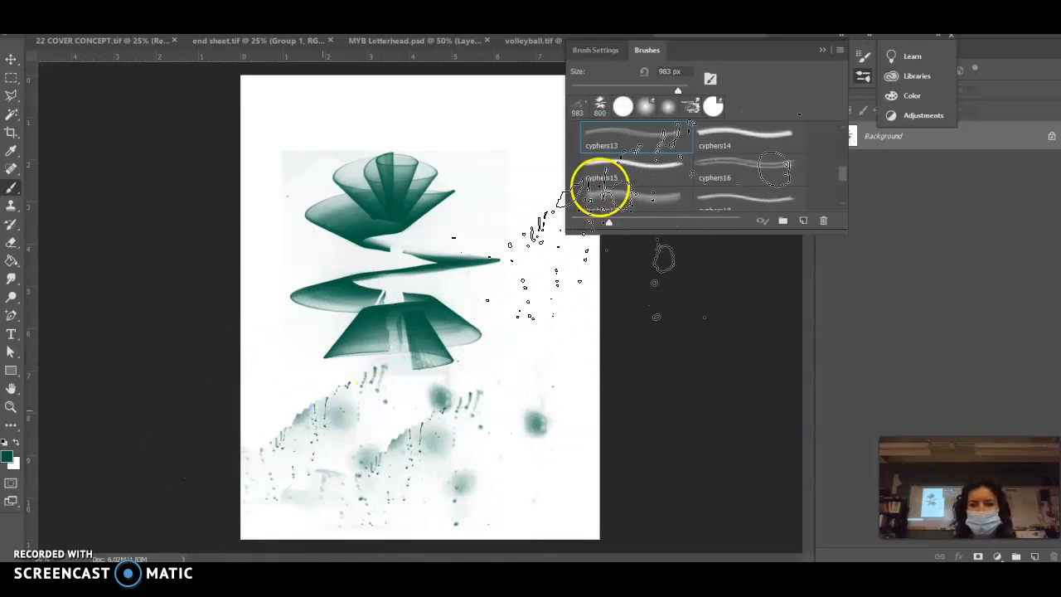
- Stamp the cyphers17 brush at 1191 px over the right half of the artwork
left_click(613, 197)
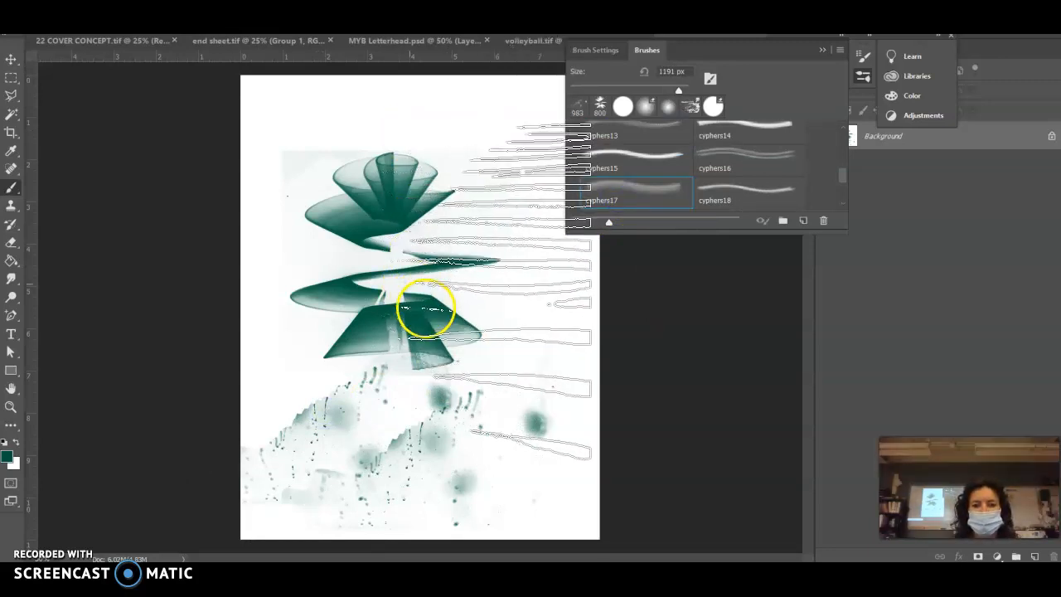
left_click(425, 308)
mouse_move(425, 309)
left_mouse_down()
mouse_move(526, 431)
mouse_move(453, 374)
mouse_move(450, 339)
mouse_move(549, 483)
left_mouse_up()
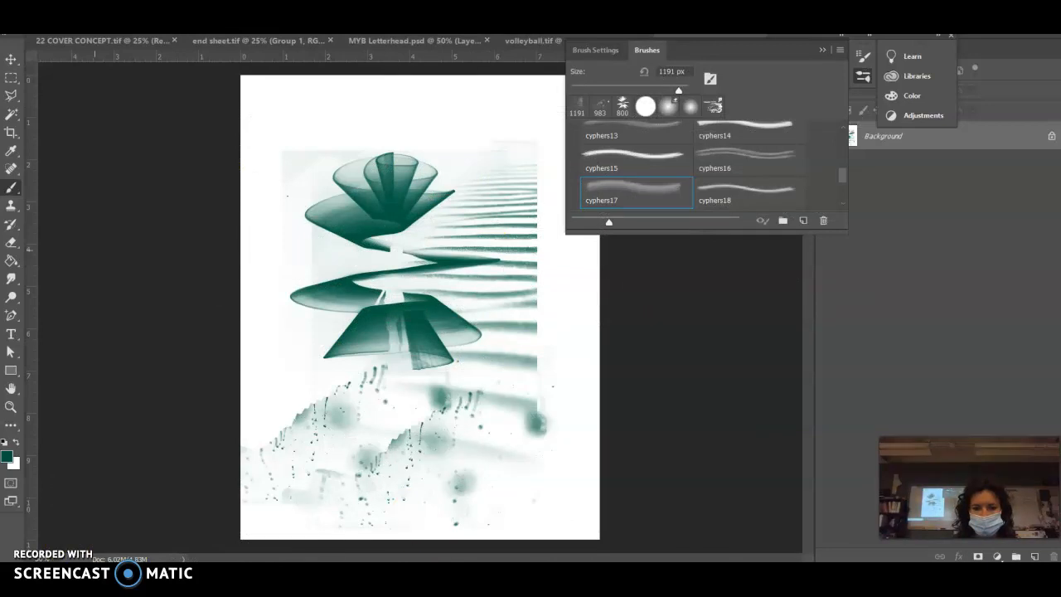
key("alt+Tab")
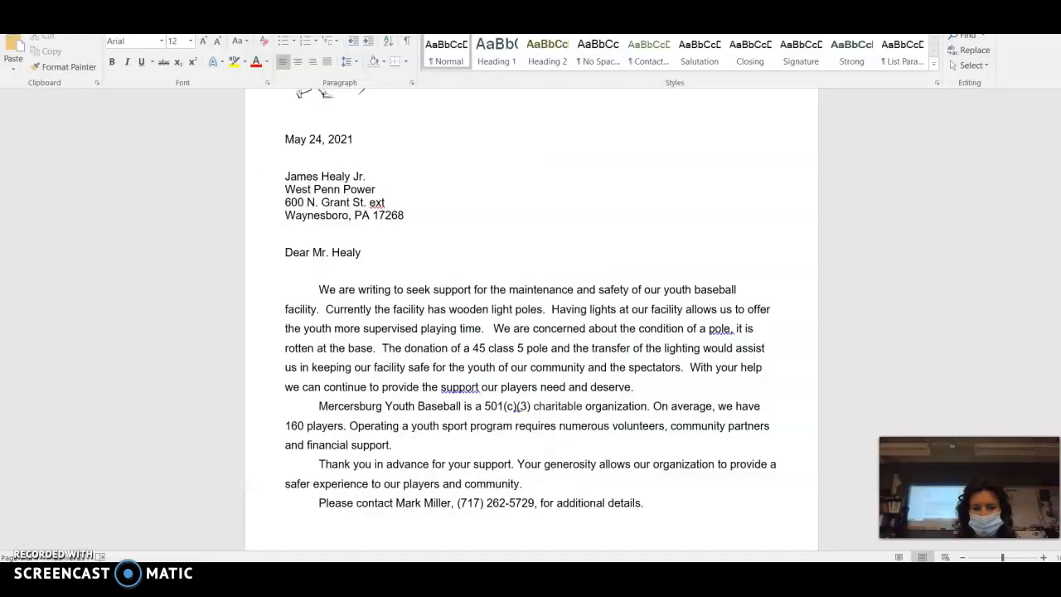
key("alt+Tab")
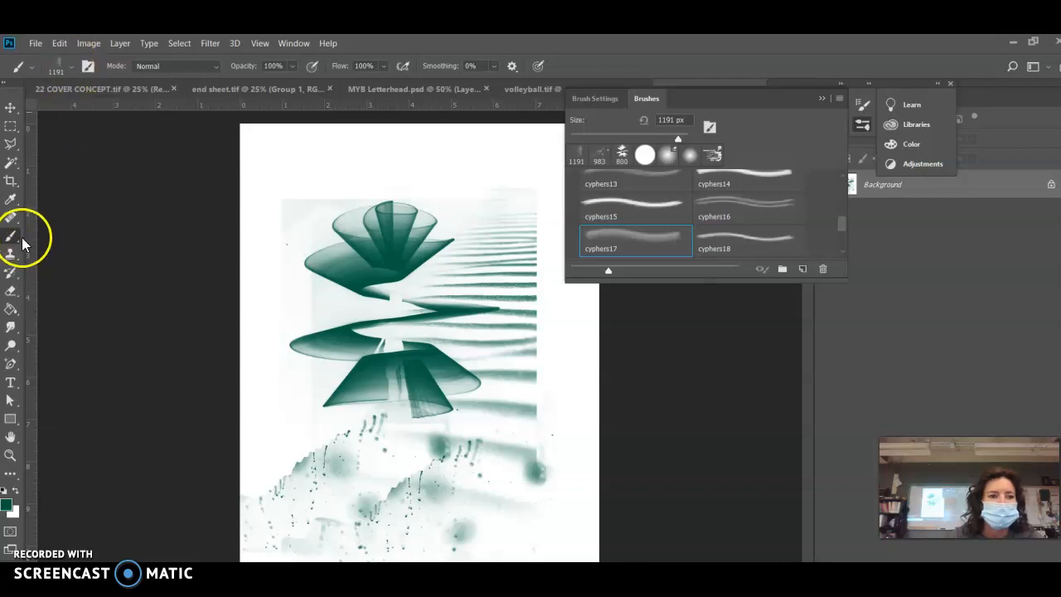
- Check the Import Brushes option of the brush preset picker
left_click(71, 68)
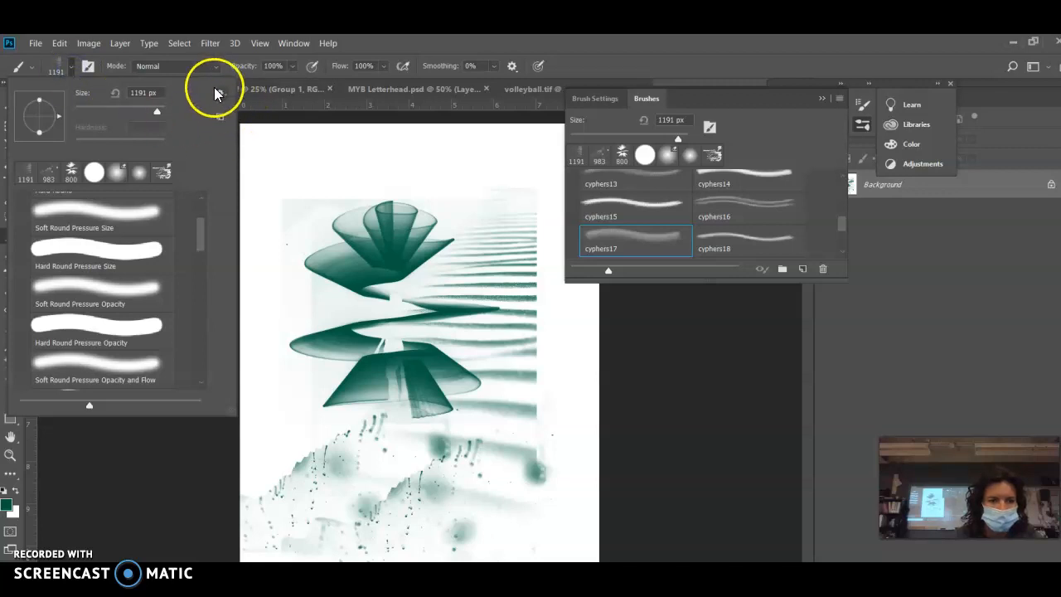
left_click(221, 96)
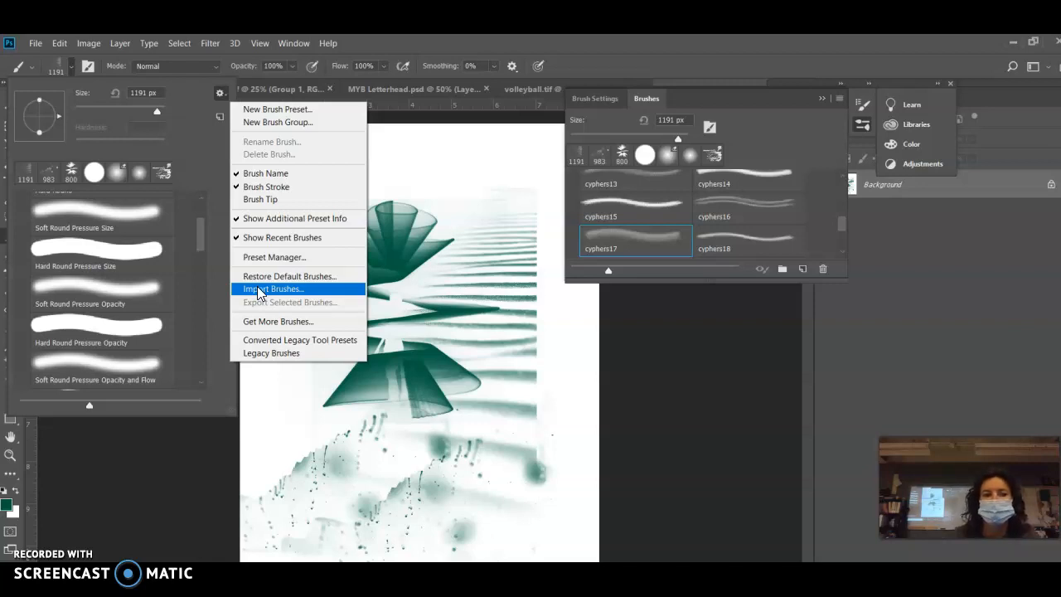
left_click(197, 230)
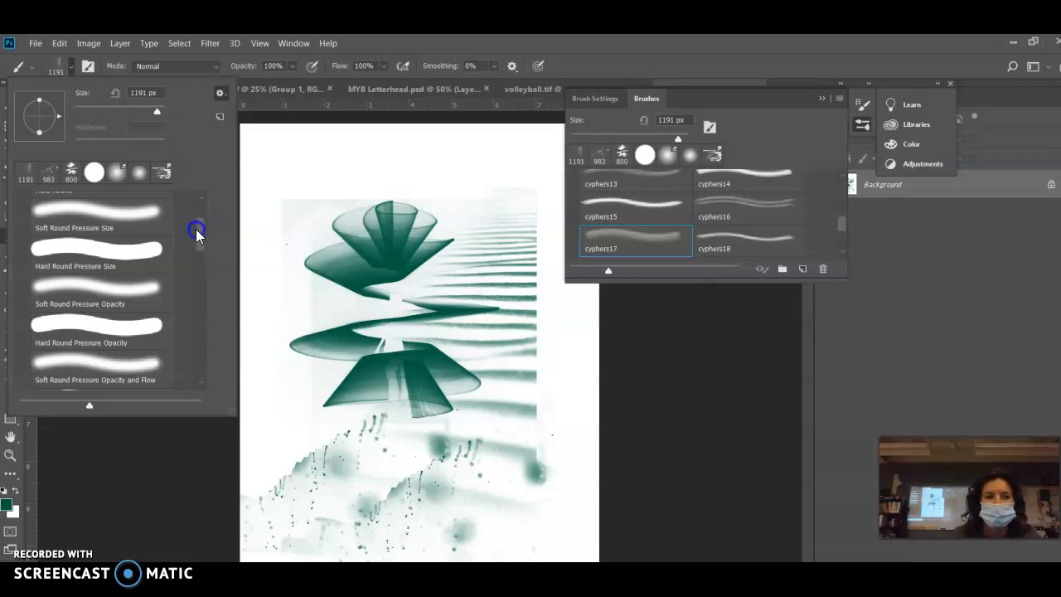
- Choose cyphers23 from the abstract-bruahea-by-Cypher-s group in the brush preset picker and stamp it once across the page's upper edge
left_click_drag(199, 231, 212, 396)
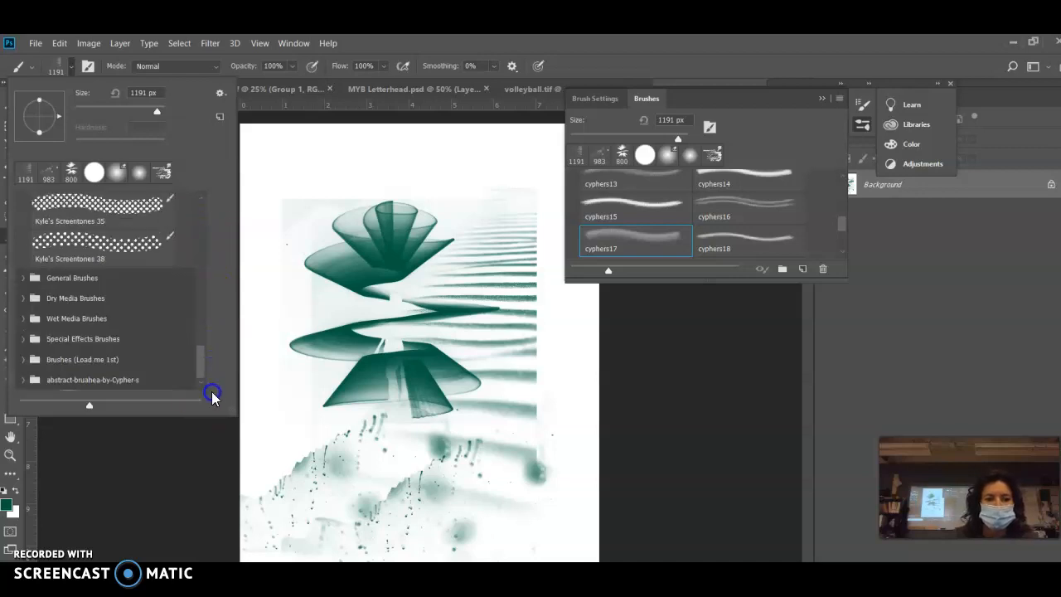
left_click(27, 379)
scroll(94, 332, "down", 10)
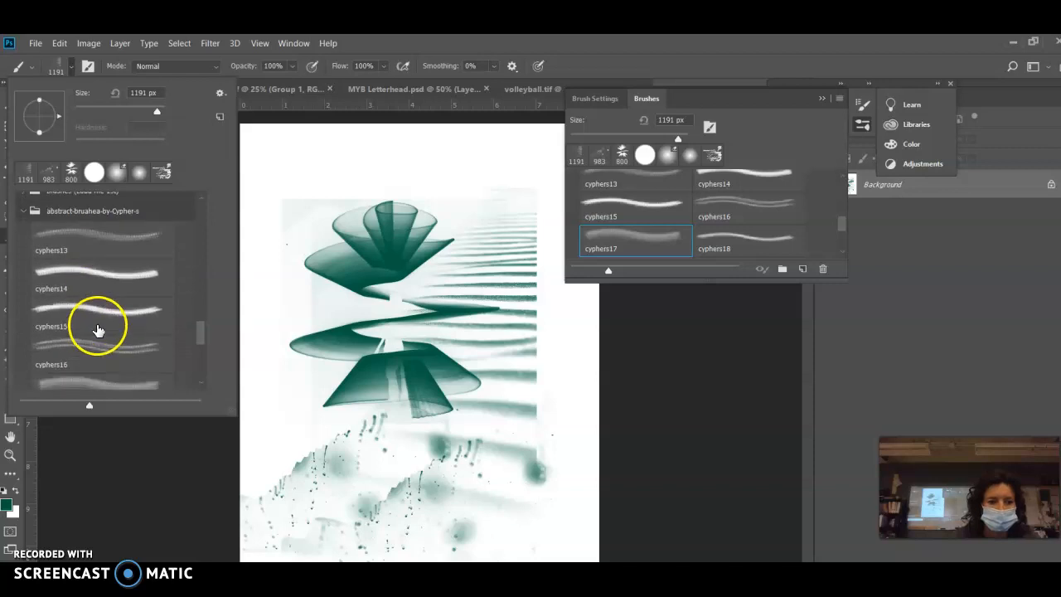
scroll(96, 325, "down", 4)
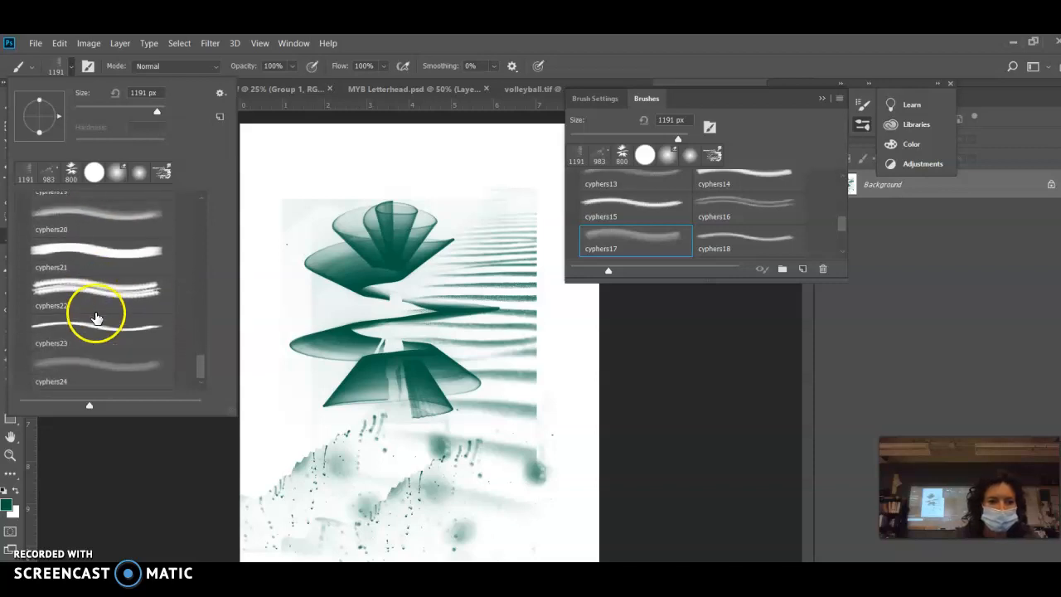
left_click(93, 324)
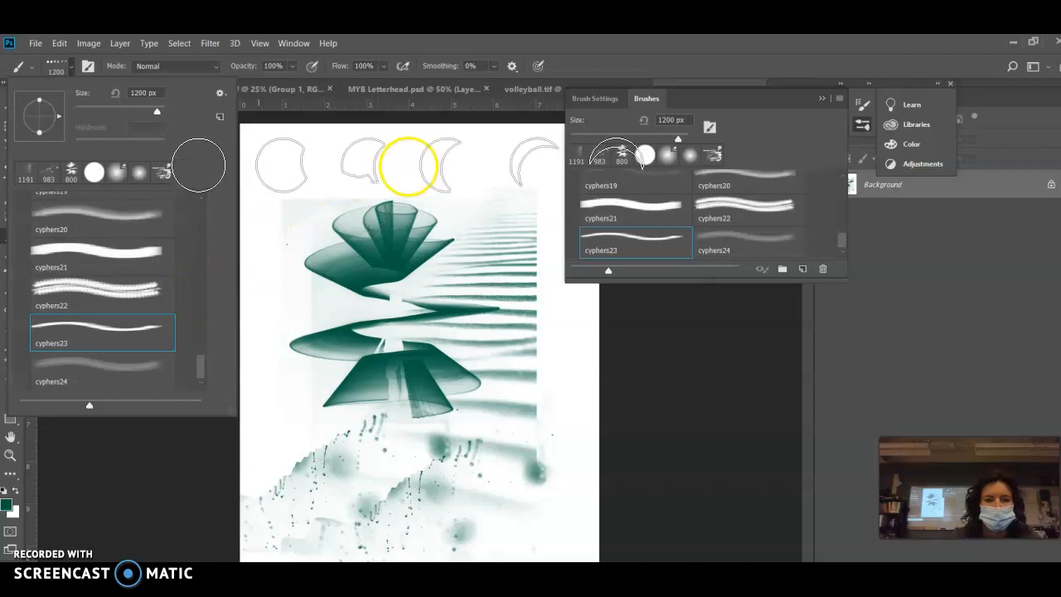
left_click(408, 166)
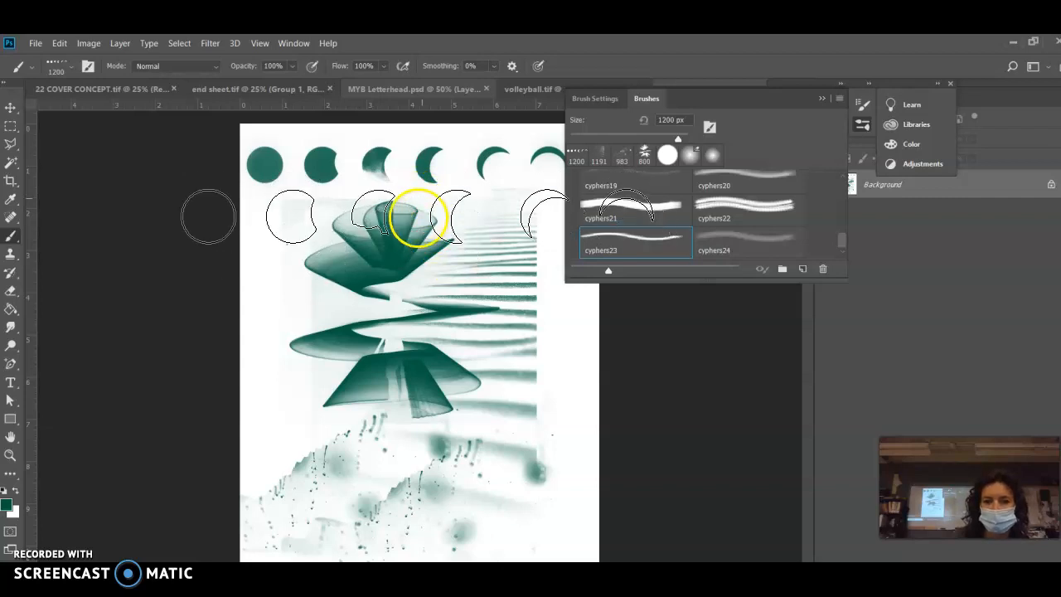
- Paint a long downward cyphers23 stroke that repeats the moon phases over the existing artwork
left_click(394, 181)
left_click_drag(395, 181, 439, 419)
mouse_move(395, 182)
left_mouse_down()
mouse_move(406, 346)
mouse_move(469, 451)
mouse_move(444, 424)
mouse_move(414, 211)
left_mouse_up()
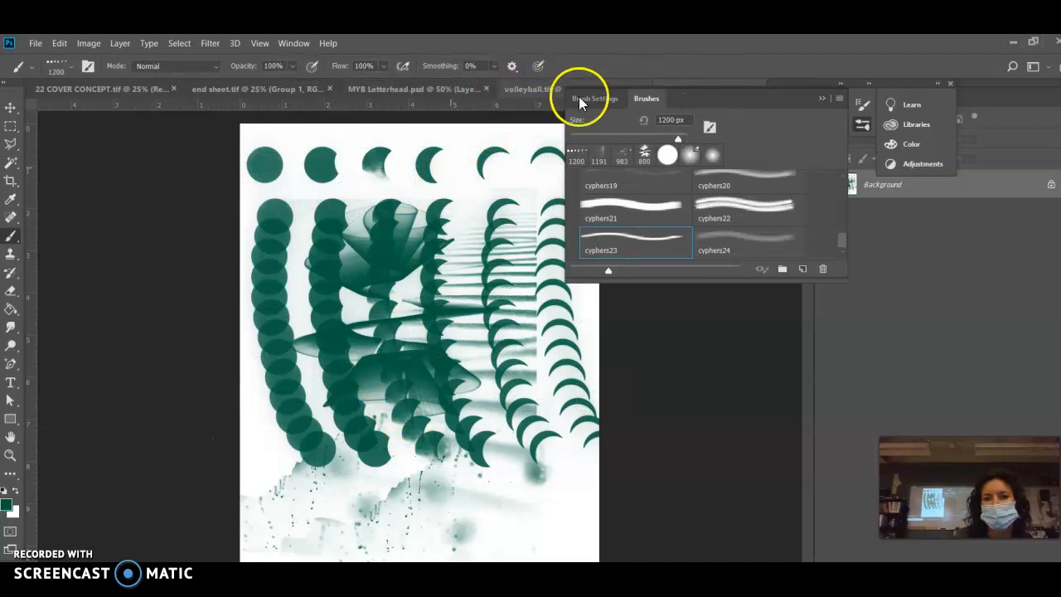
- Choose the 120 px brush tip, set Shape Dynamics to 33% size jitter and 31% angle jitter, and paint two crossing strokes over the artwork
left_click(621, 98)
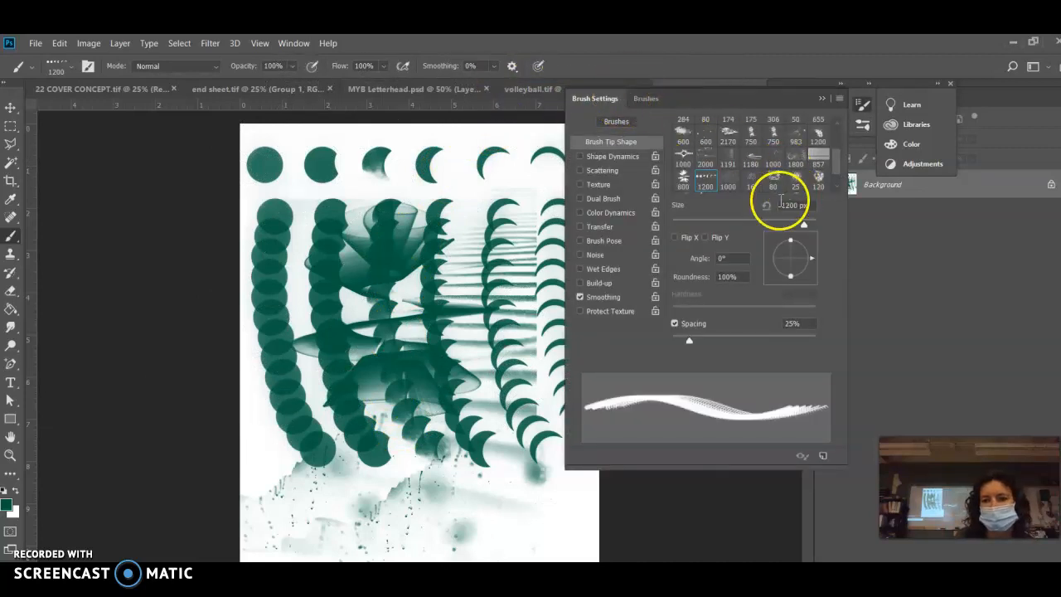
left_click(819, 181)
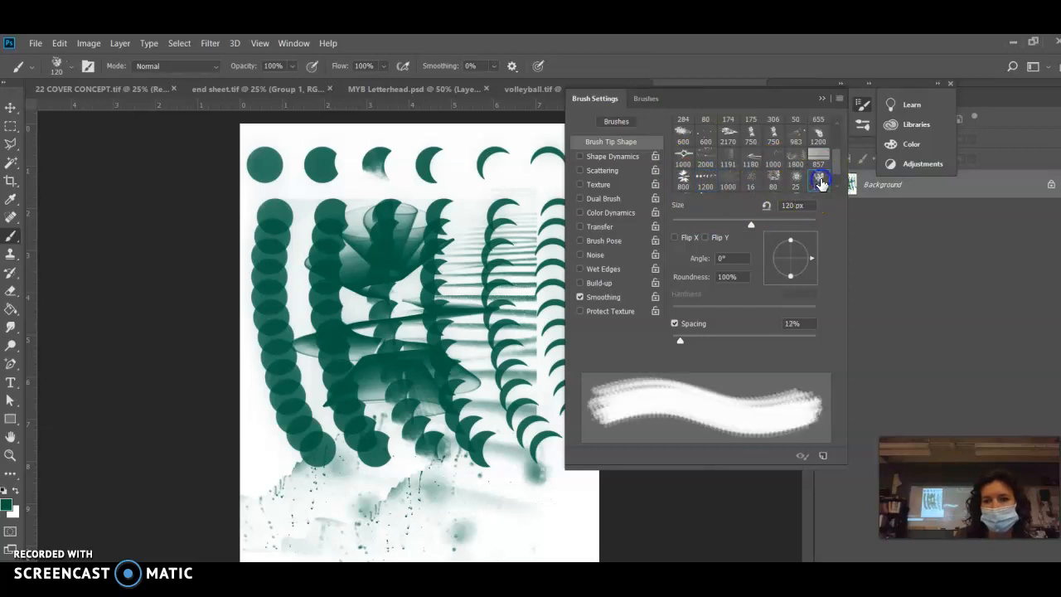
left_click(580, 156)
left_click(599, 157)
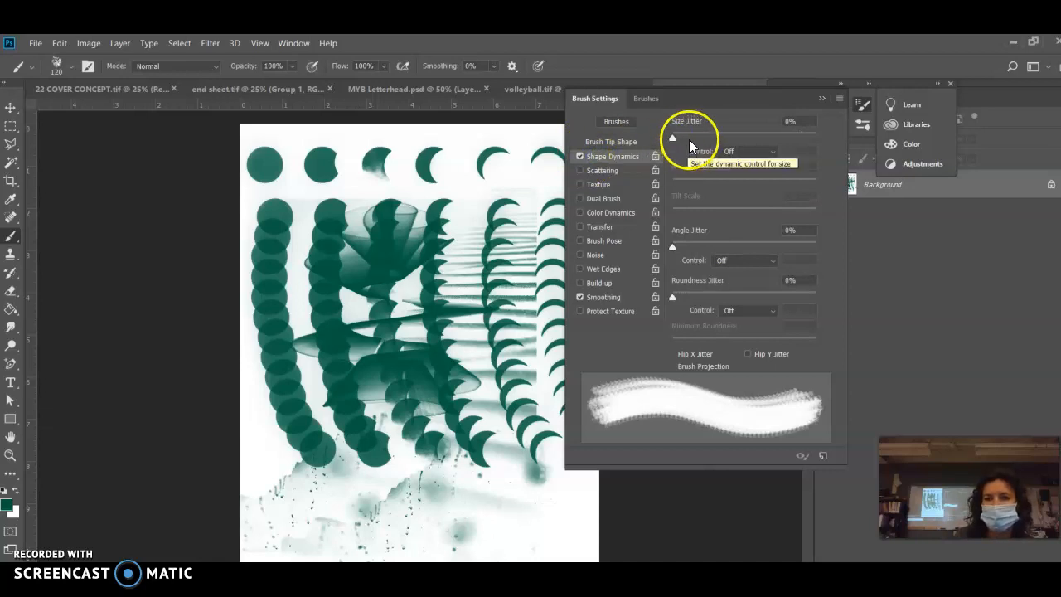
left_click_drag(688, 136, 718, 131)
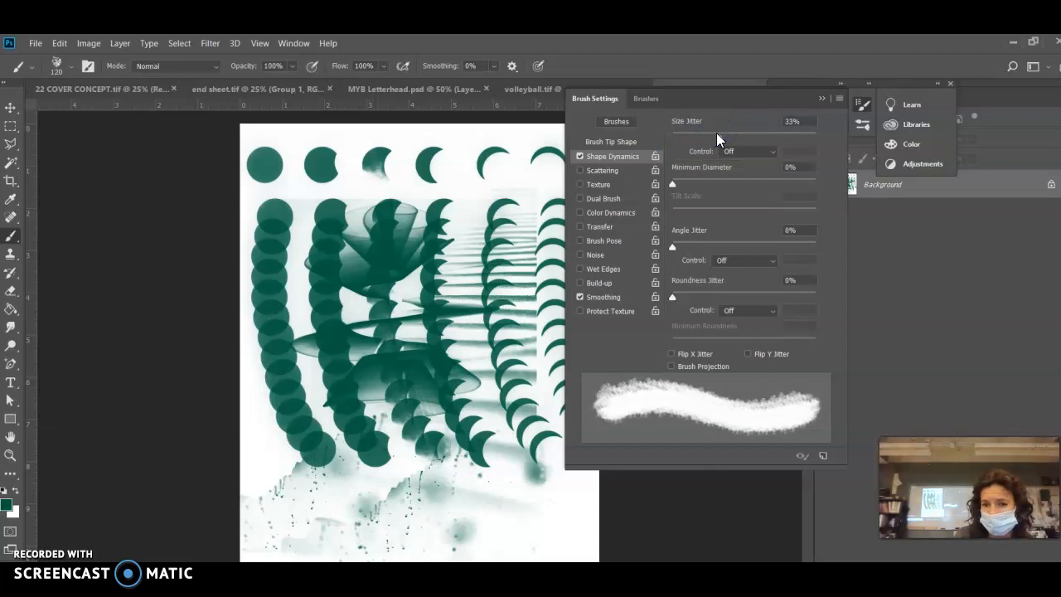
left_click_drag(705, 245, 717, 246)
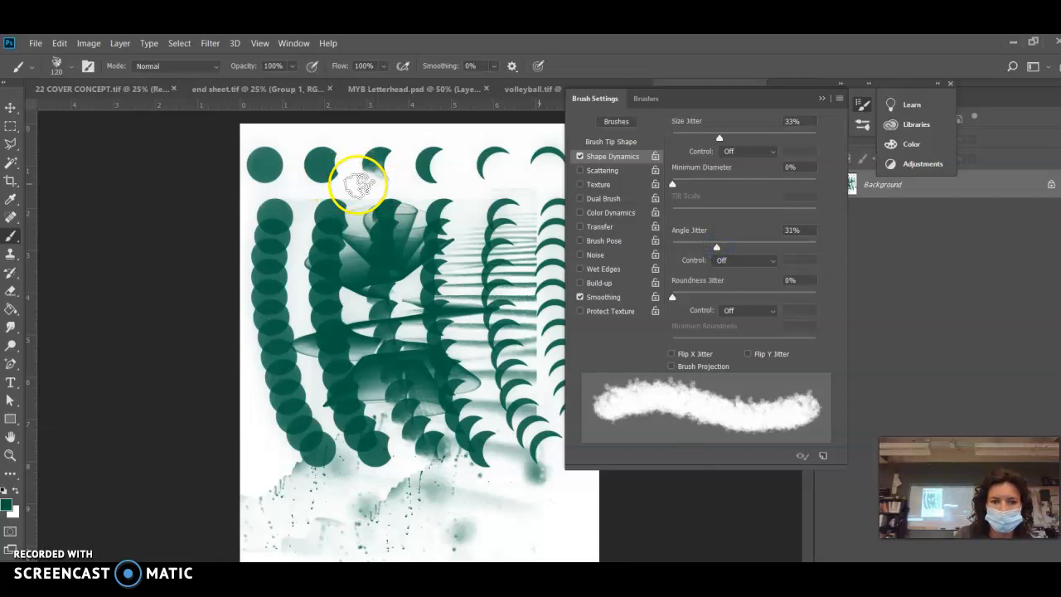
left_click_drag(356, 195, 414, 390)
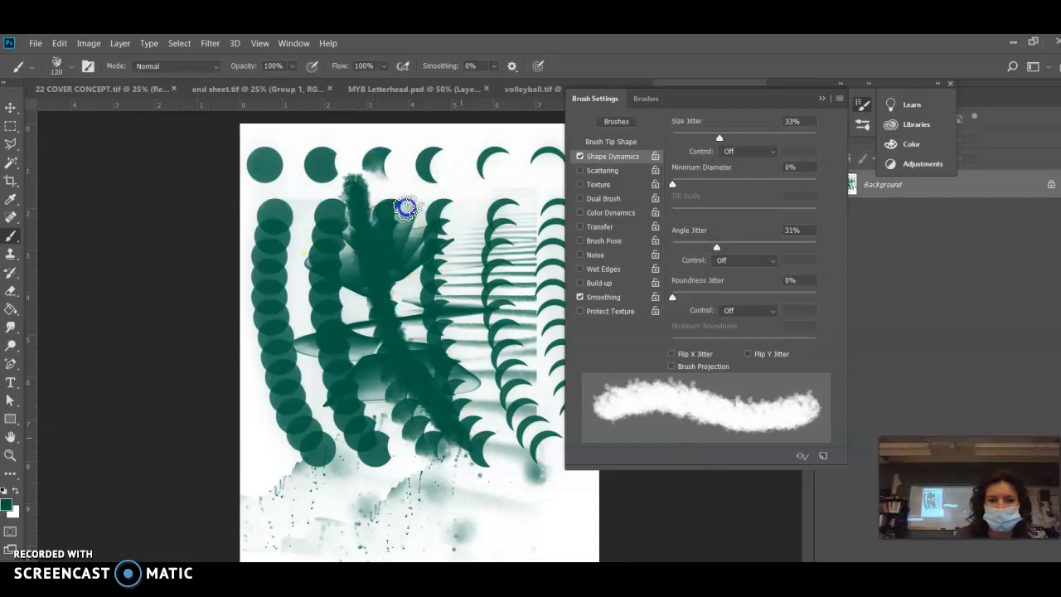
- Reselect the recent 1200 px moon-phase brush, set Shape Dynamics to 22% size jitter and 16% angle jitter, and paint with it across the page
left_click(644, 100)
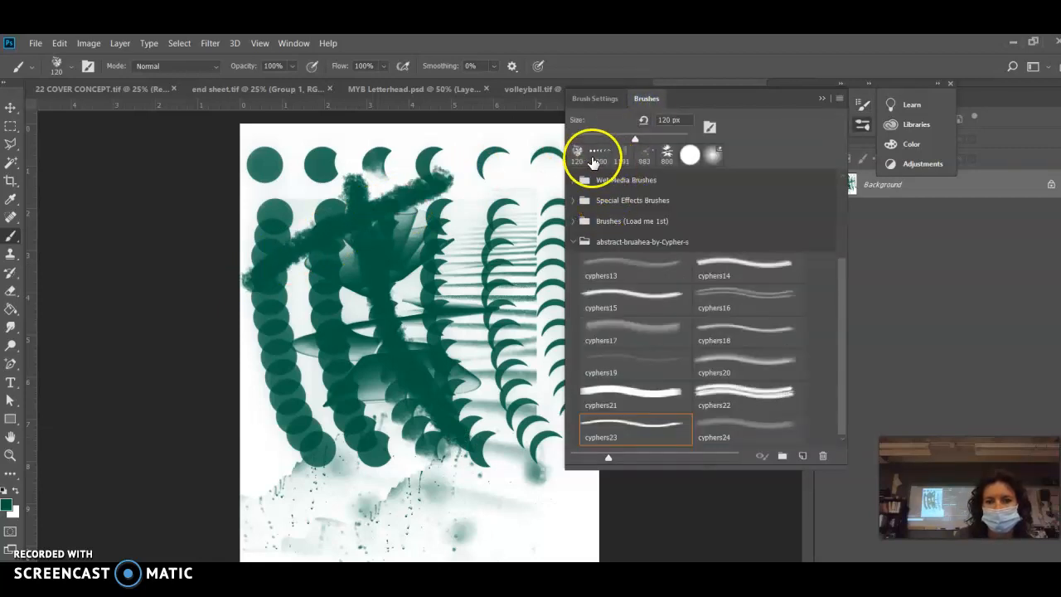
left_click(598, 158)
left_click(590, 99)
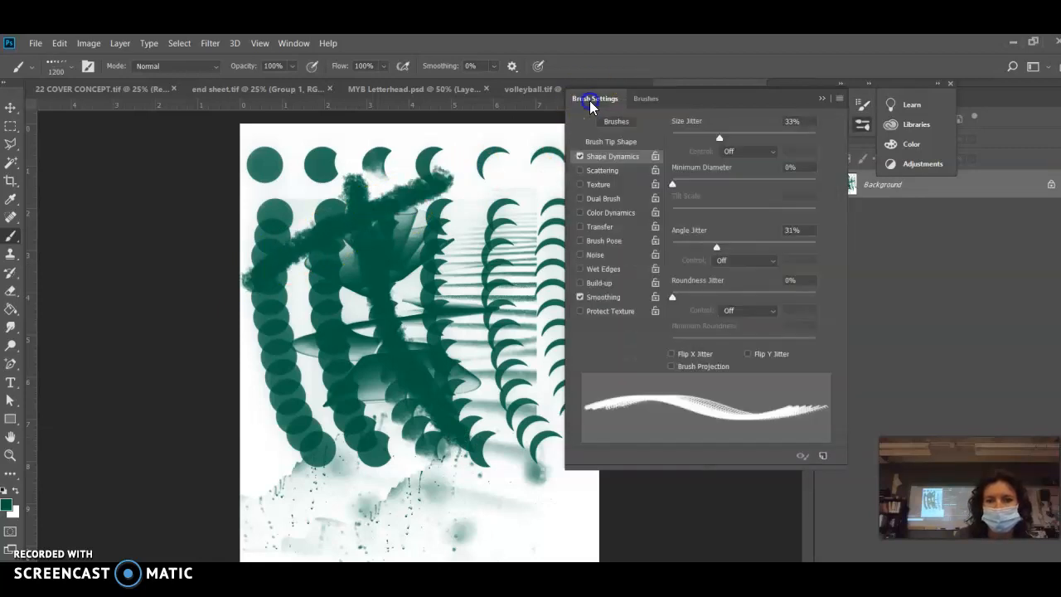
left_click(592, 160)
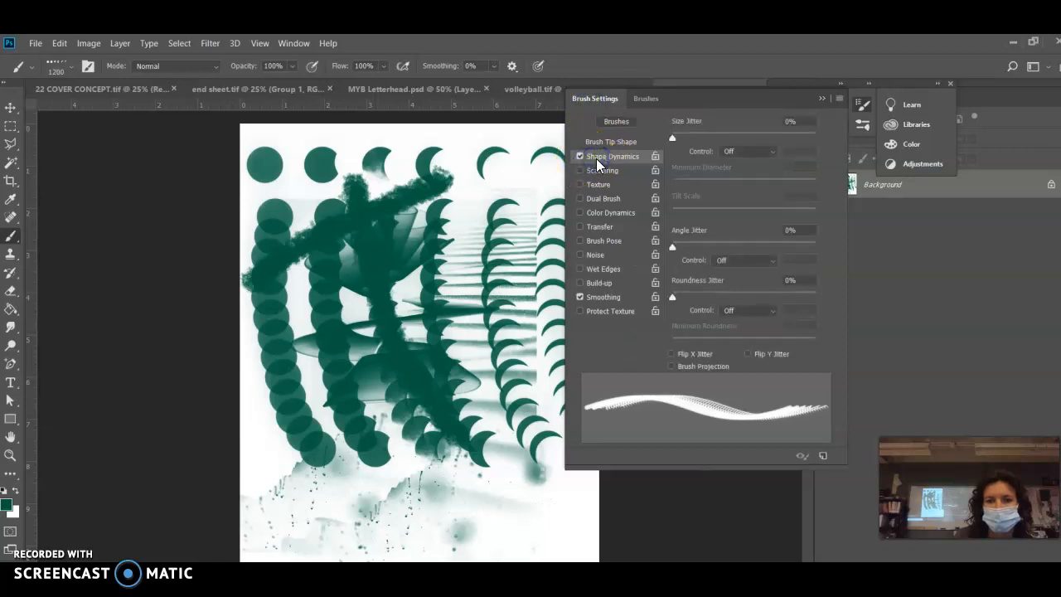
left_click(703, 137)
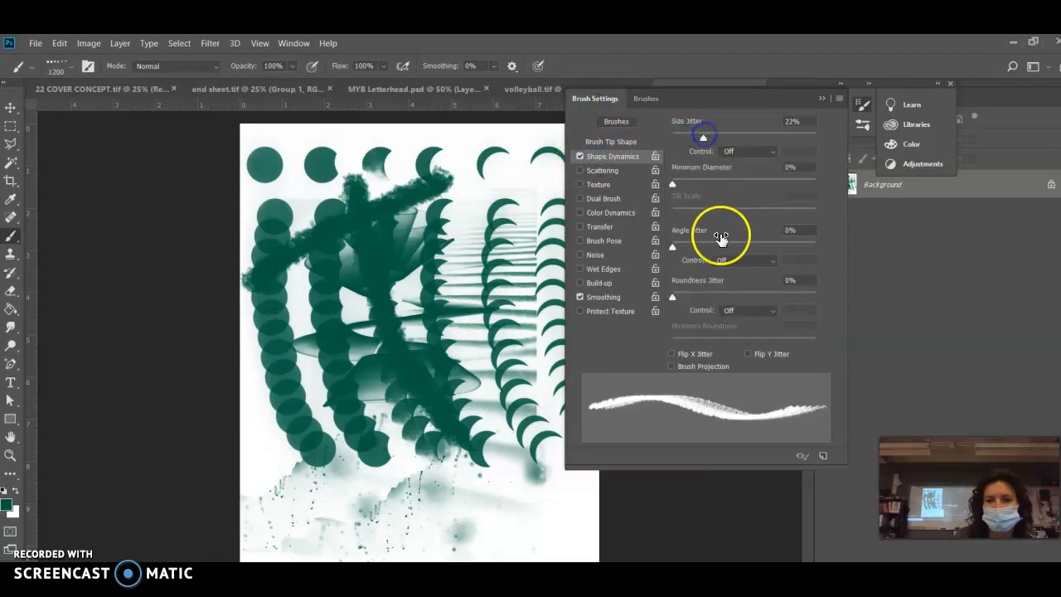
left_click(695, 246)
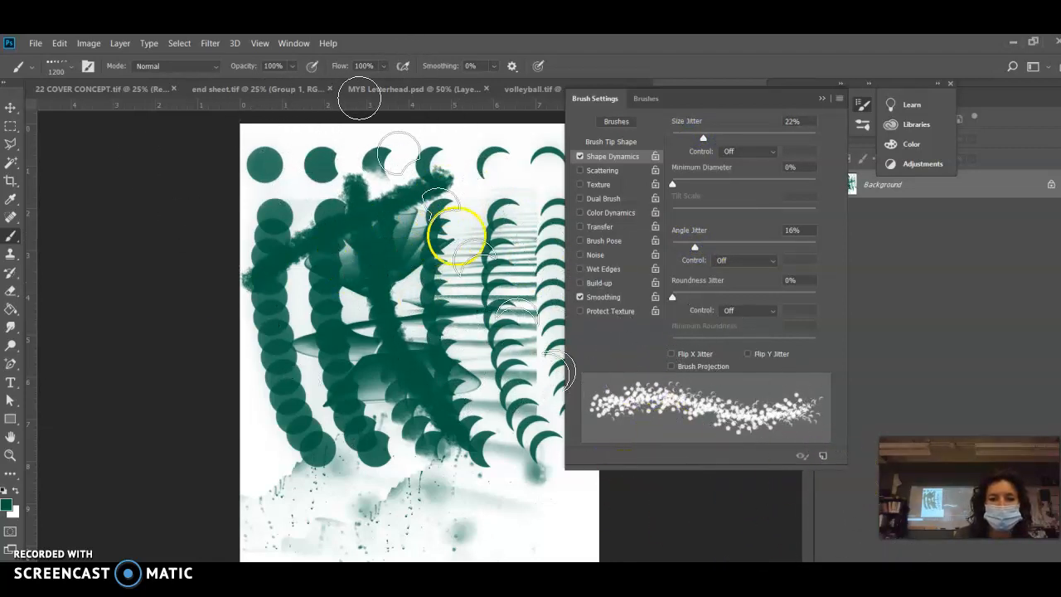
left_click(425, 296)
left_click_drag(425, 296, 329, 411)
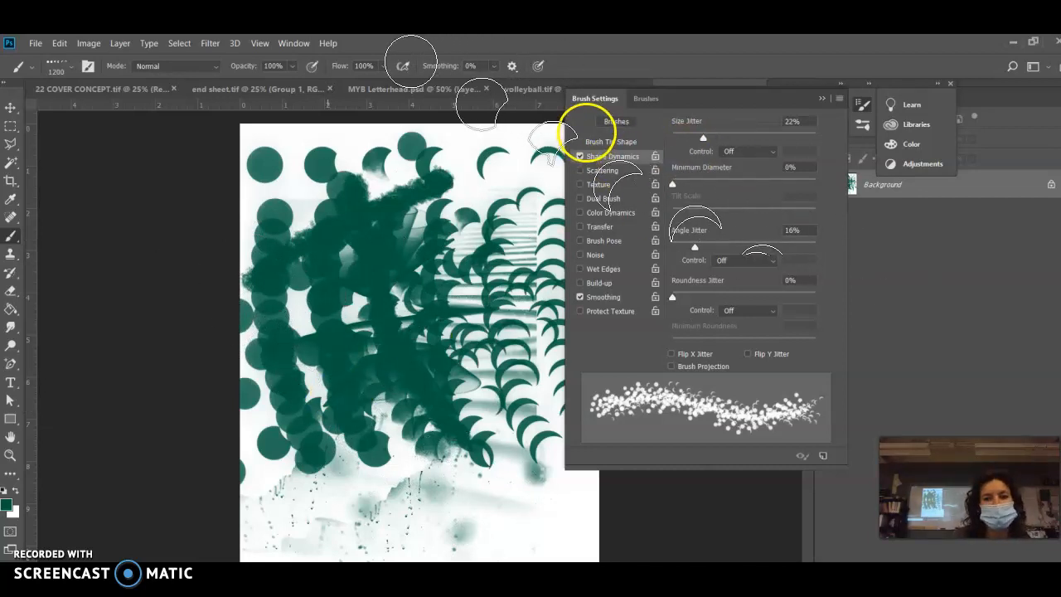
- Reset the moon-phase brush's size jitter and angle jitter to 0% in Shape Dynamics
left_click_drag(687, 135, 659, 139)
left_click_drag(698, 240, 638, 268)
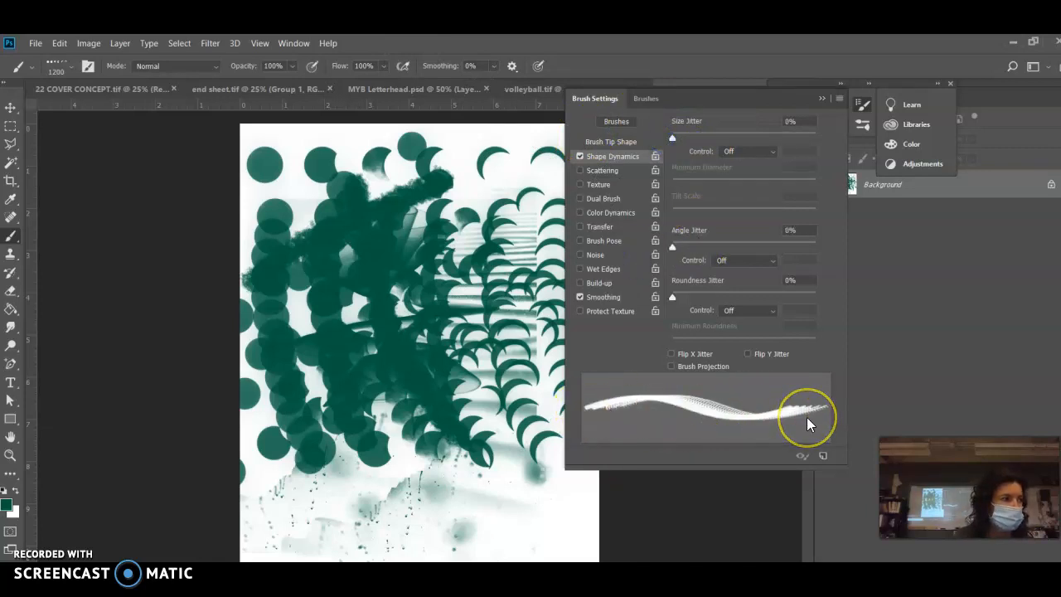
- Enable Color Dynamics and Scattering for the moon-phase brush, with saturation jitter at 55% and brightness jitter at 60%
left_click(598, 213)
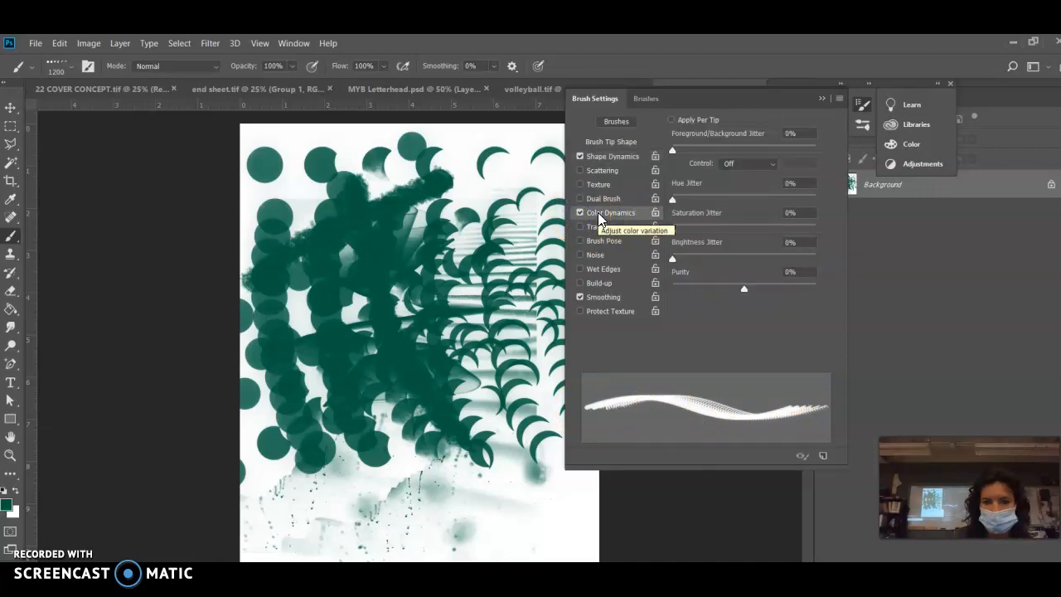
left_click(580, 170)
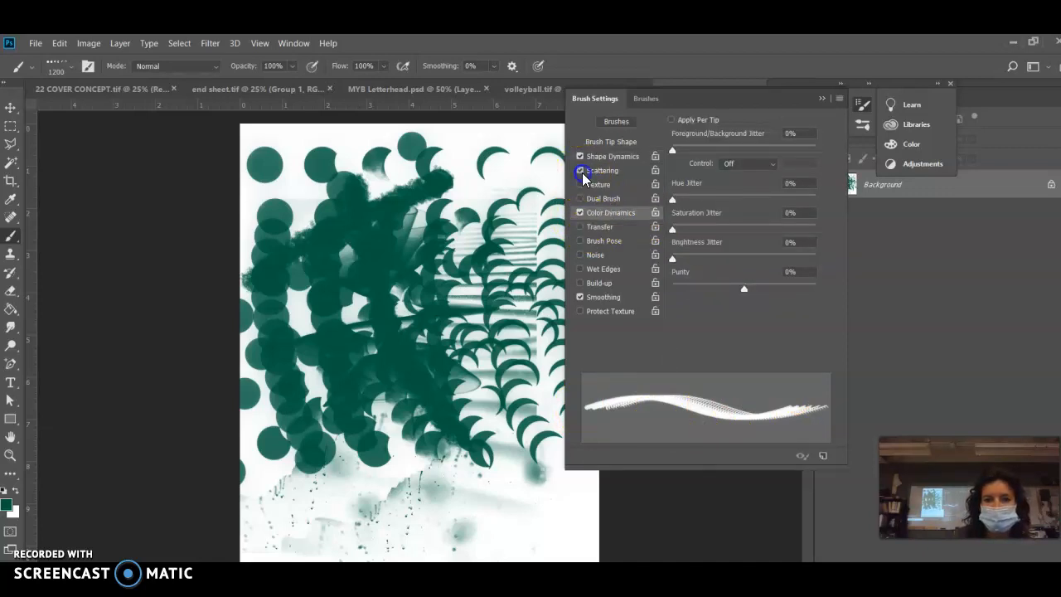
left_click(597, 172)
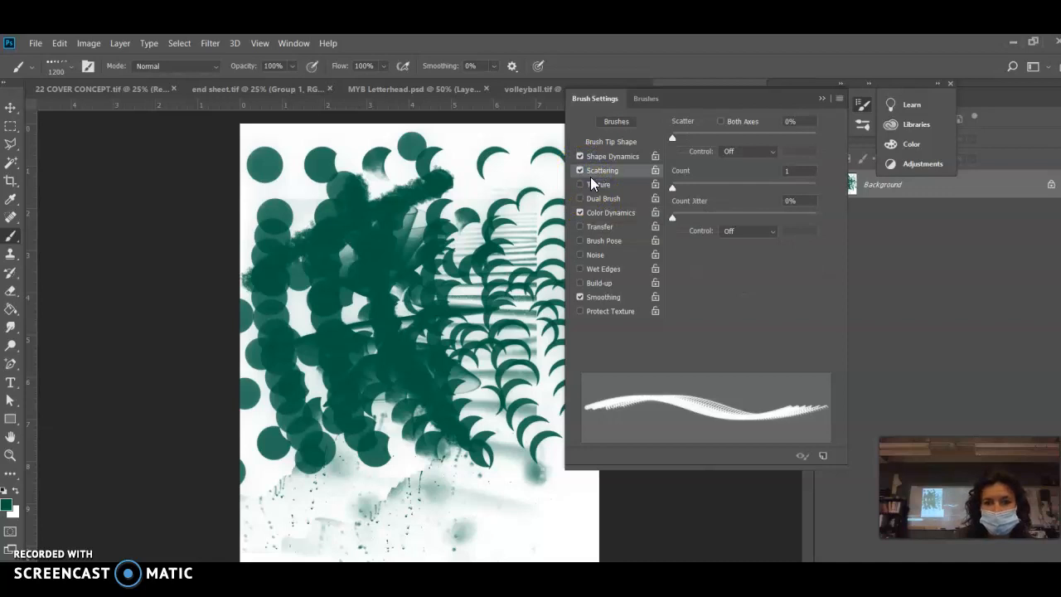
left_click(595, 212)
left_click_drag(672, 229, 760, 257)
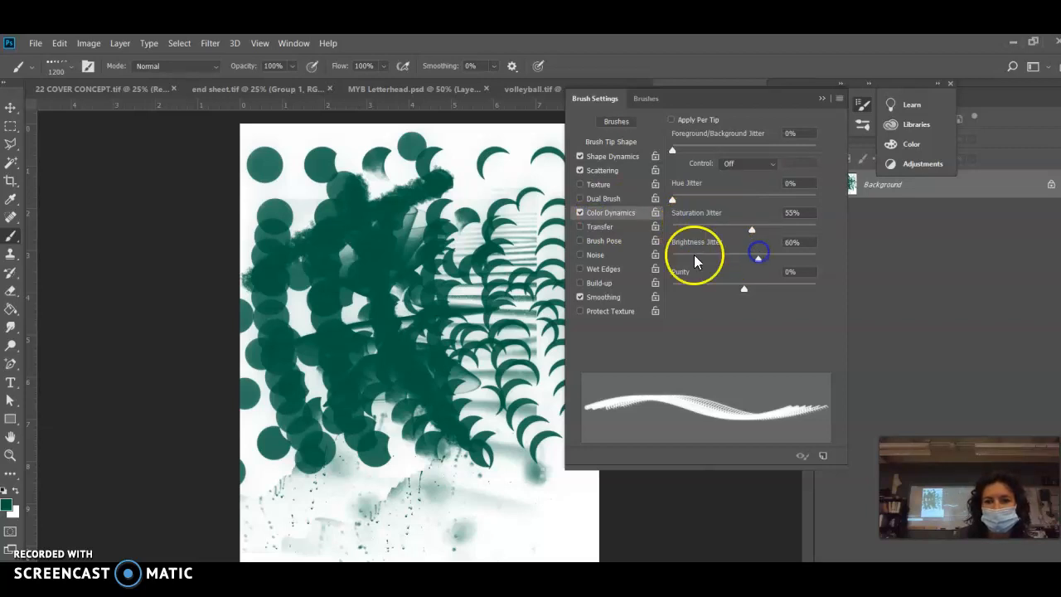
- Set the foreground color to bright magenta and paint a long downward moon-phase stroke over the green artwork
left_click(13, 511)
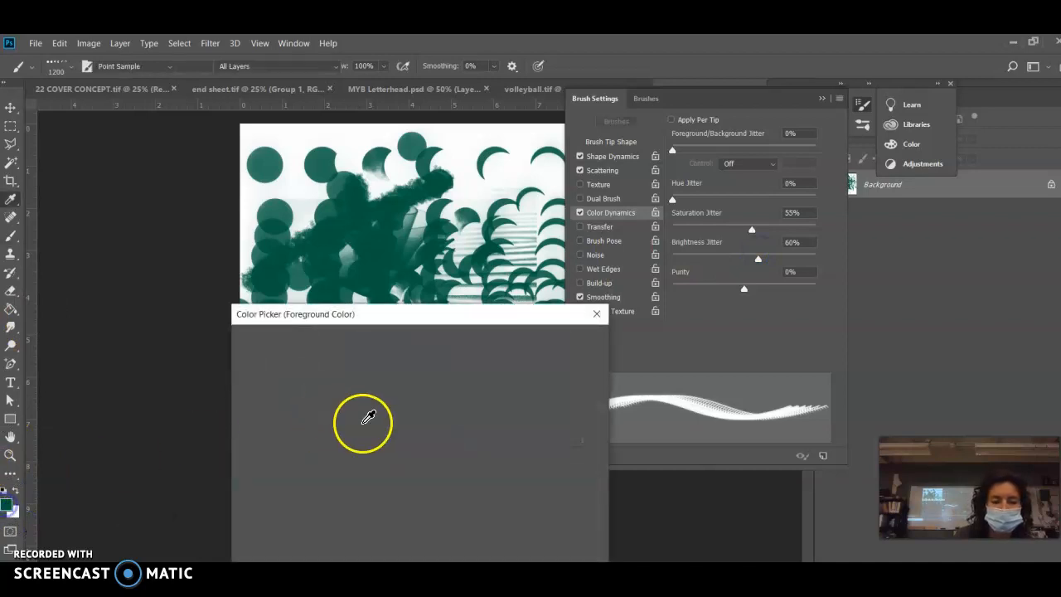
left_click(363, 423)
left_click(433, 375)
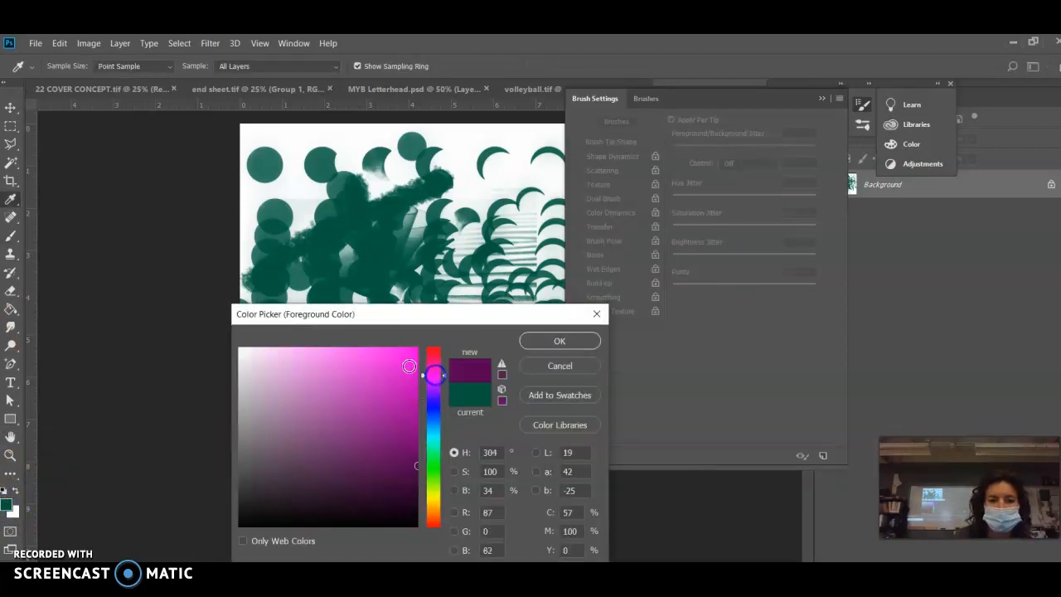
left_click(415, 367)
left_click(555, 340)
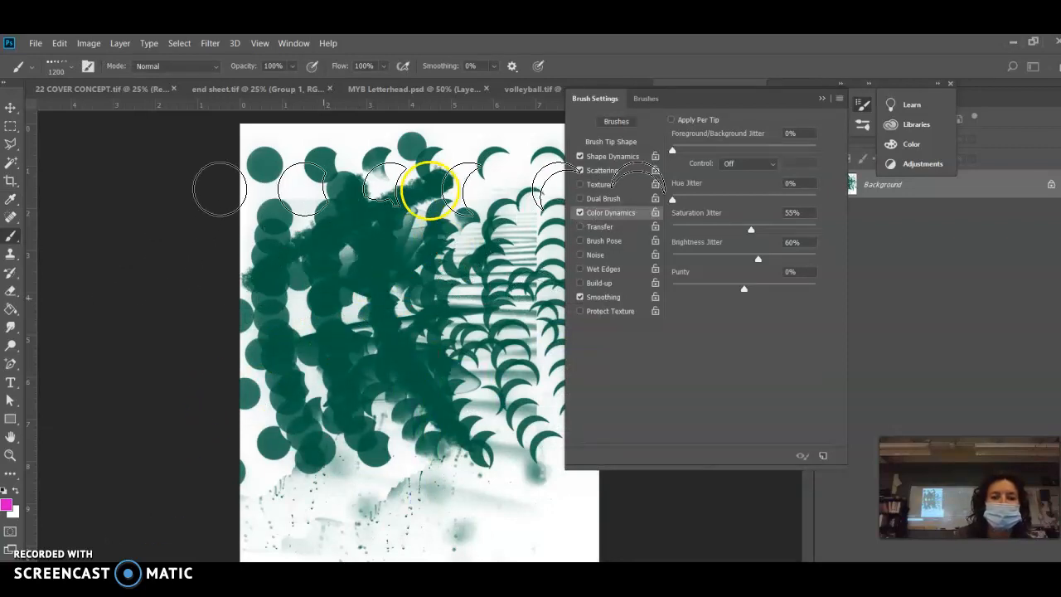
left_click(428, 384)
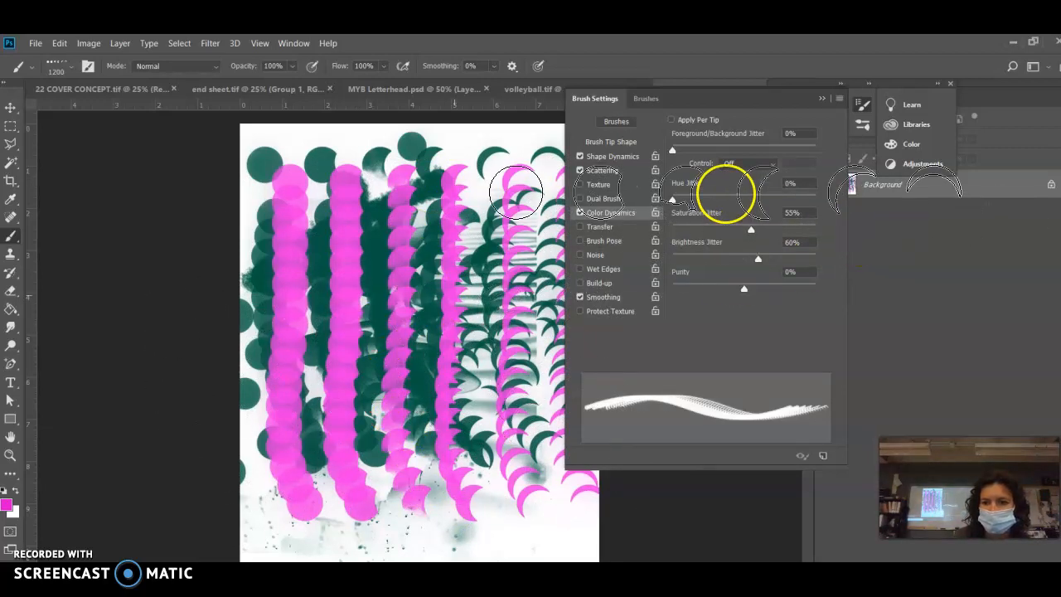
- Set the brush's hue jitter to 34% and change the background color to a bright yellow
left_click(720, 199)
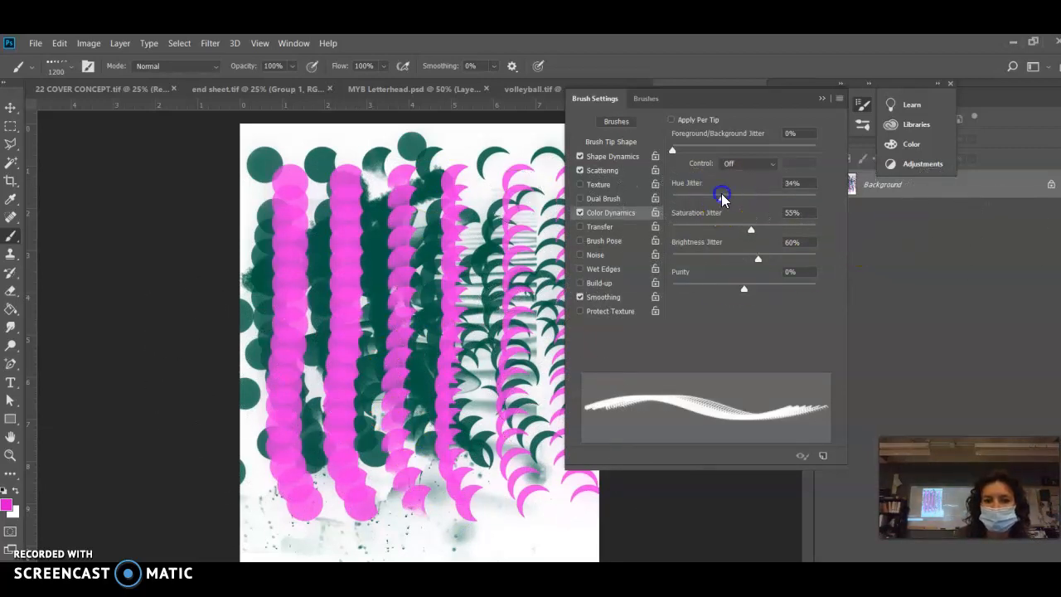
left_click(14, 515)
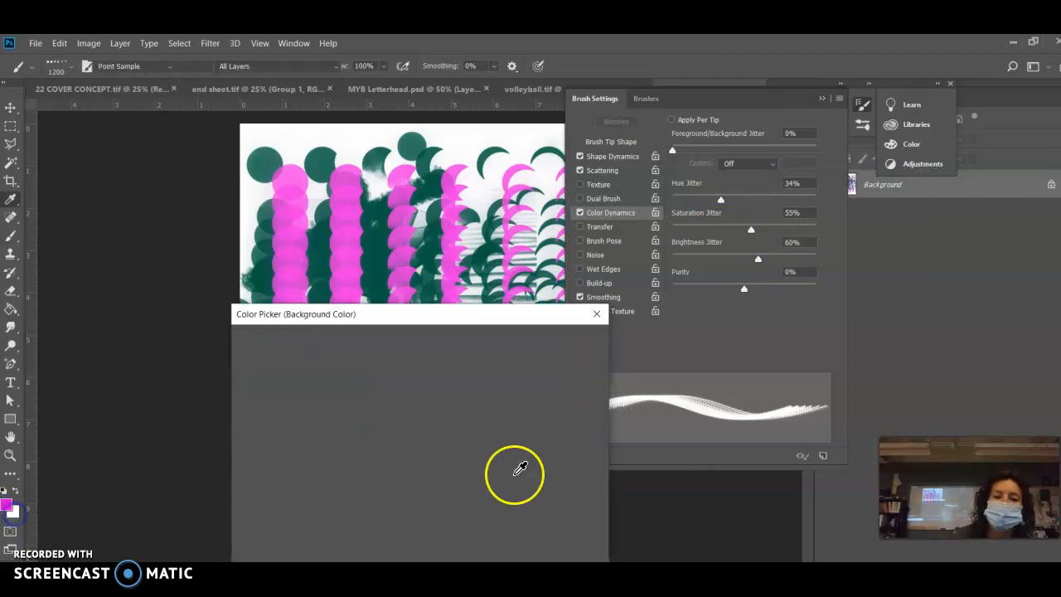
left_click(433, 493)
left_click(559, 343)
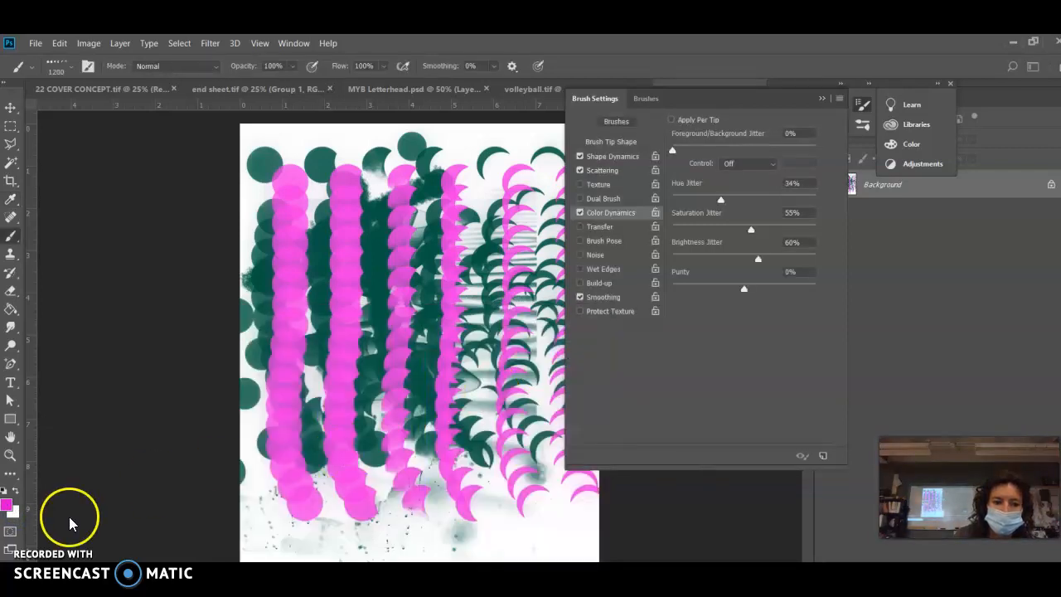
left_click(20, 515)
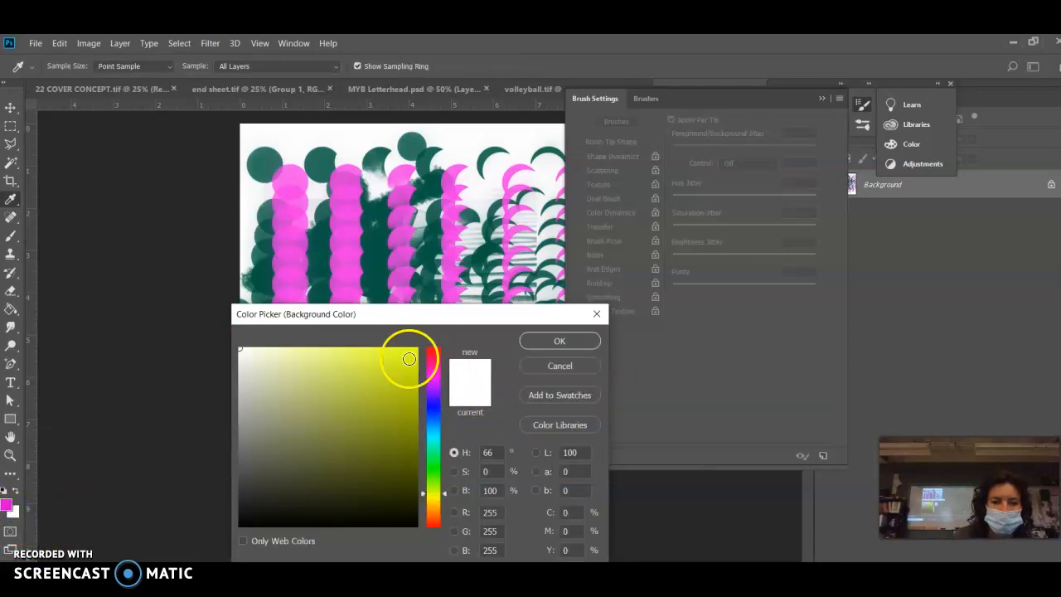
left_click(409, 358)
left_click(551, 343)
- Paint a slanting downward moon-phase stroke over the magenta columns and add a row of moon phases near the page's upper edge
left_click(403, 260)
mouse_move(403, 260)
left_mouse_down()
mouse_move(430, 280)
mouse_move(425, 202)
mouse_move(453, 414)
mouse_move(486, 512)
left_mouse_up()
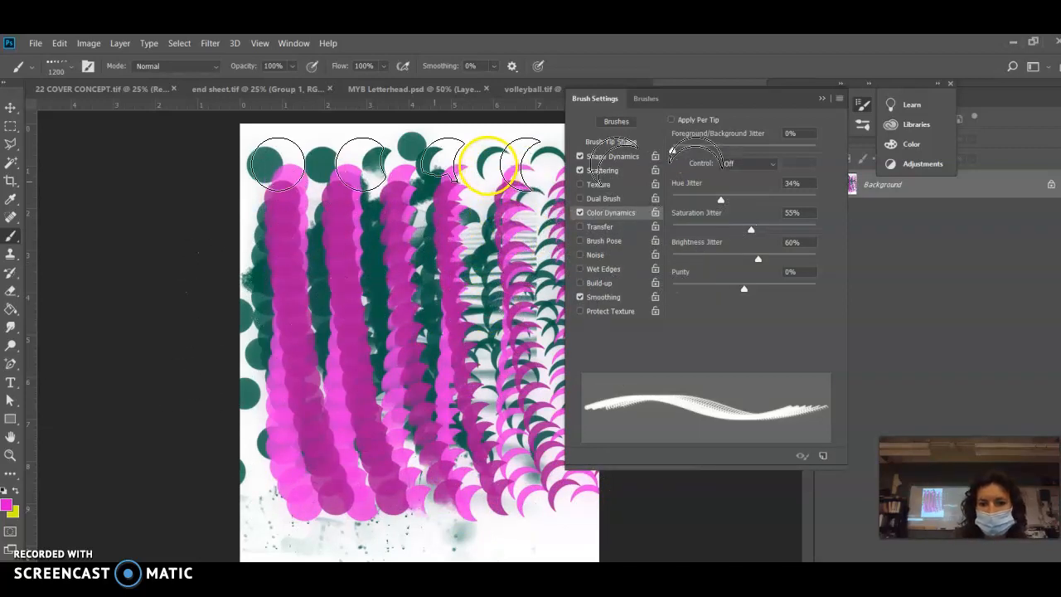
mouse_move(543, 148)
left_mouse_down()
mouse_move(566, 224)
mouse_move(799, 41)
left_mouse_up()
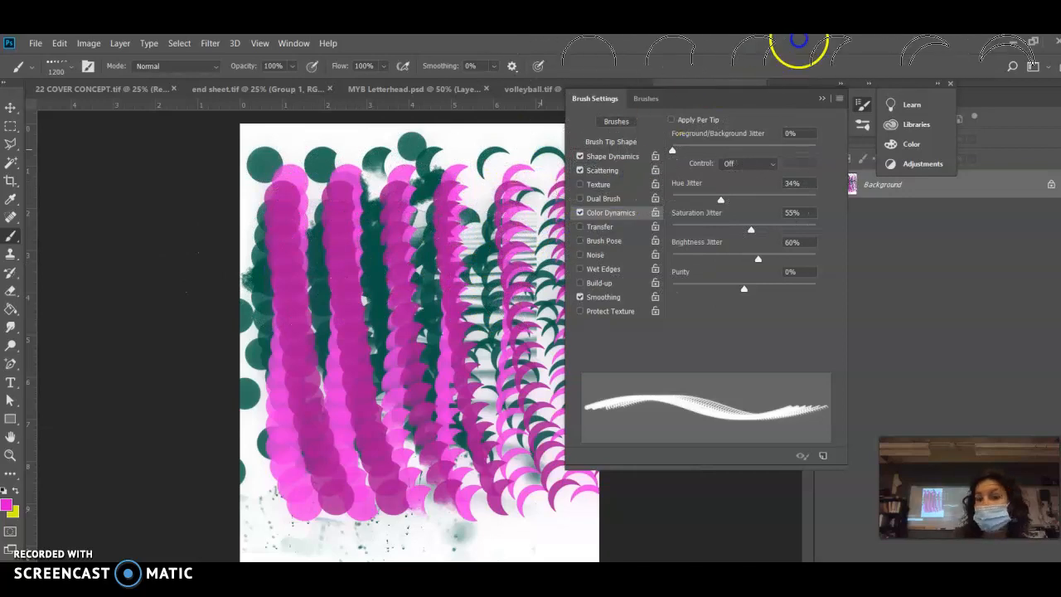
- Enable Texture and Dual Brush, set Scattering to 451% with a count of 4, and paint scattered moon phases across the page
left_click(592, 183)
left_click(603, 200)
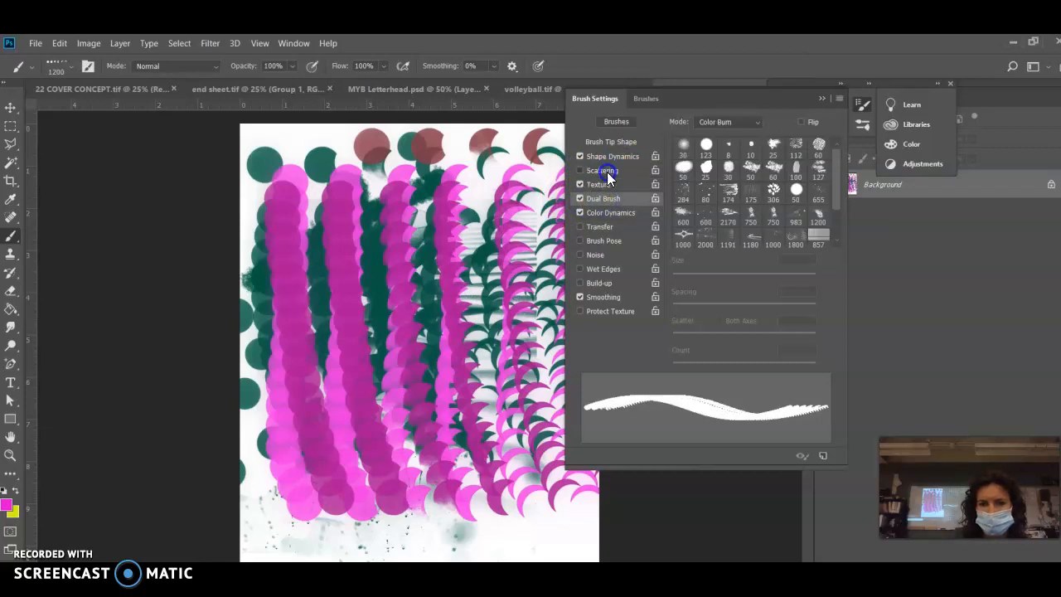
left_click(605, 171)
left_click(697, 187)
left_click_drag(725, 131, 738, 135)
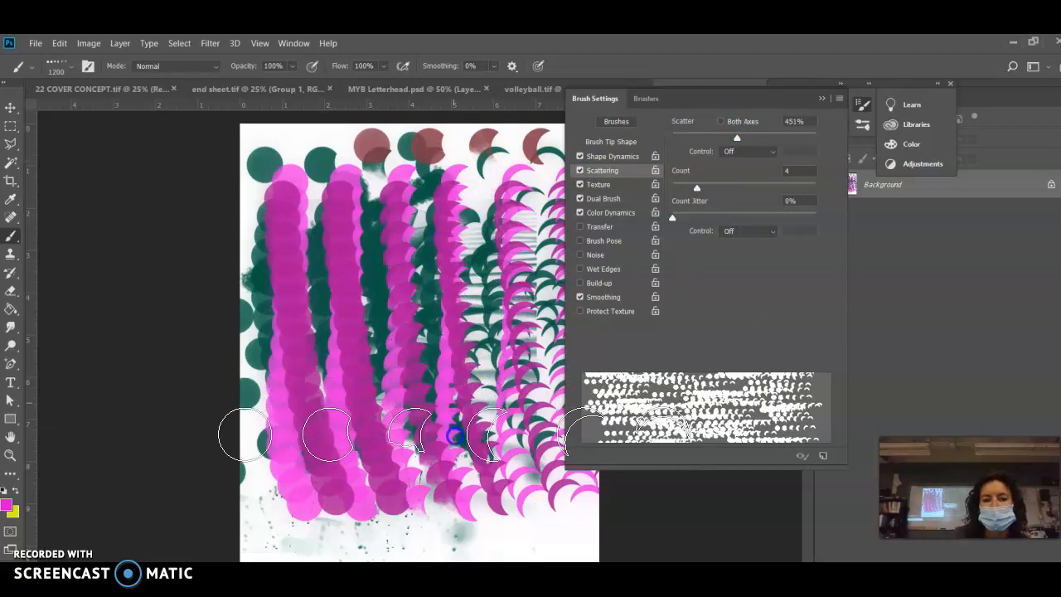
mouse_move(453, 435)
left_mouse_down()
mouse_move(466, 409)
mouse_move(455, 346)
mouse_move(550, 243)
left_mouse_up()
mouse_move(621, 168)
left_mouse_down()
mouse_move(606, 211)
mouse_move(649, 186)
mouse_move(601, 301)
mouse_move(609, 352)
left_mouse_up()
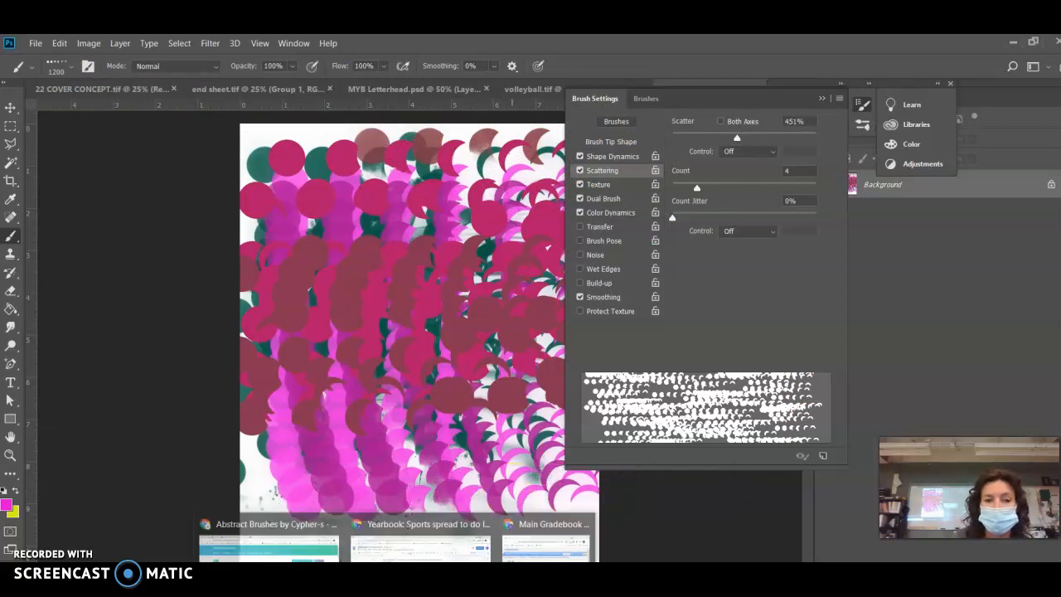
- Switch to Chrome and bring up the Week 19 classwork of Advanced Digital Design & Video in Google Classroom
left_click(265, 534)
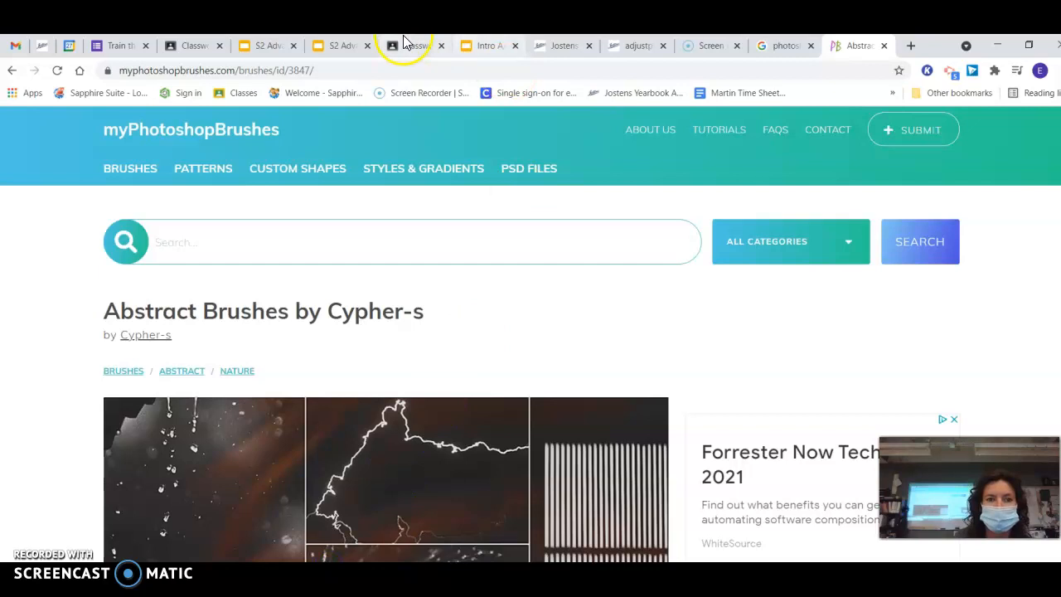
left_click(193, 46)
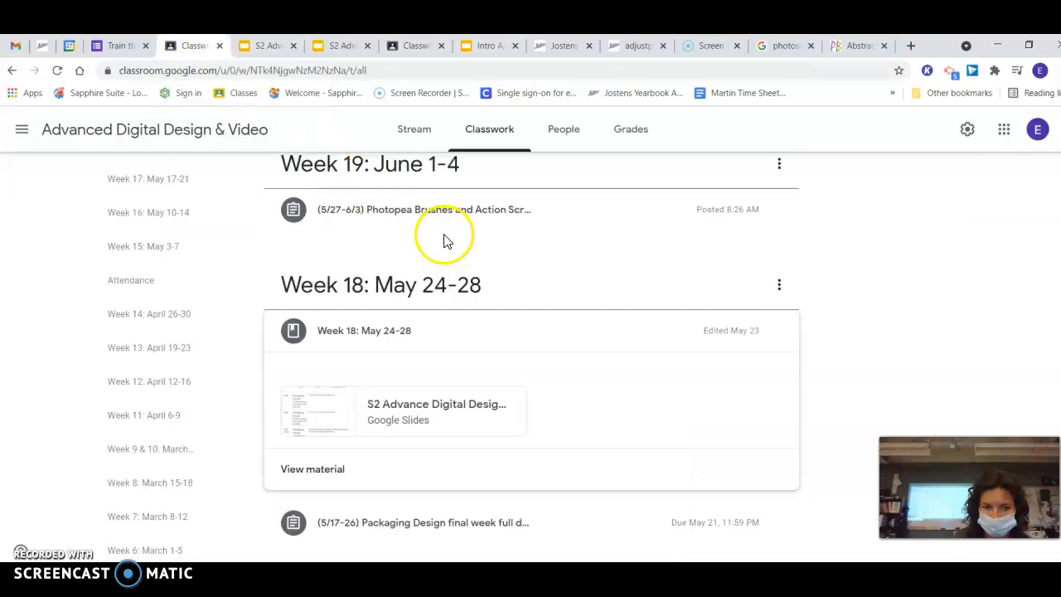
scroll(442, 261, "up", 1)
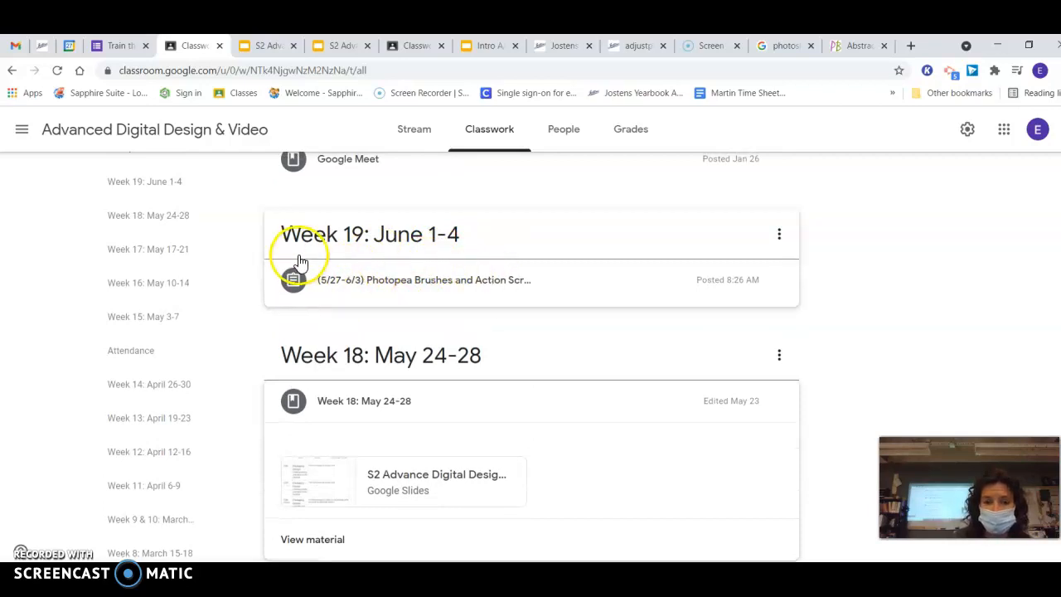